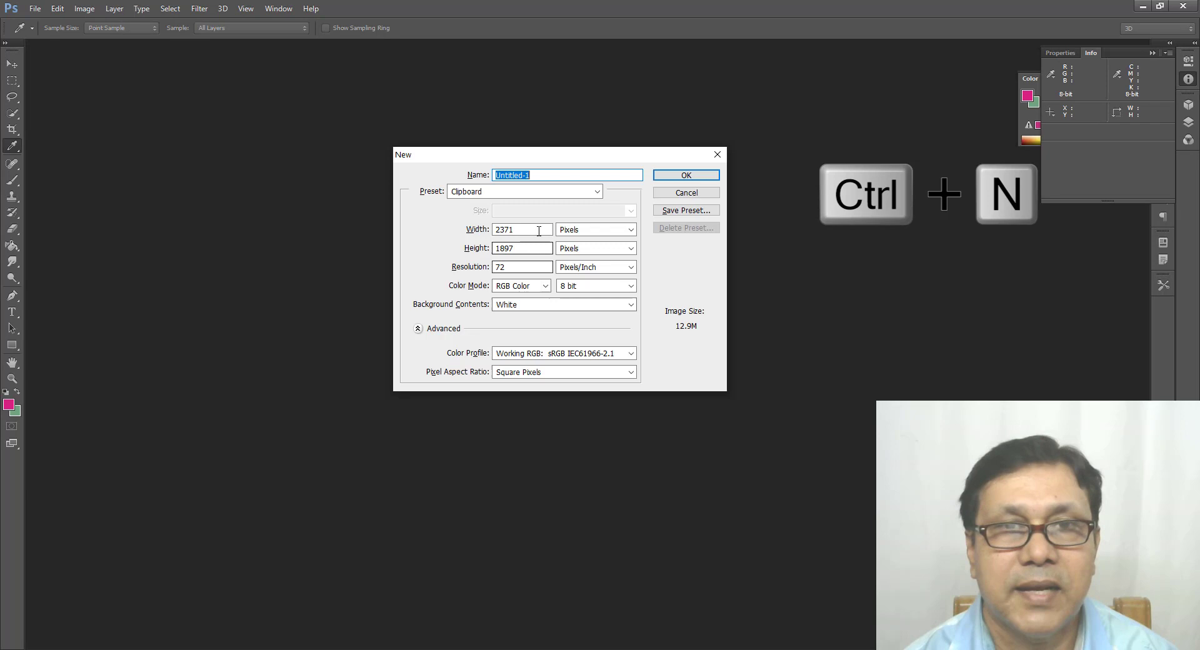
Step: Create a new blank document with a white background from a preset and choose the Note tool
click(594, 192)
click(503, 273)
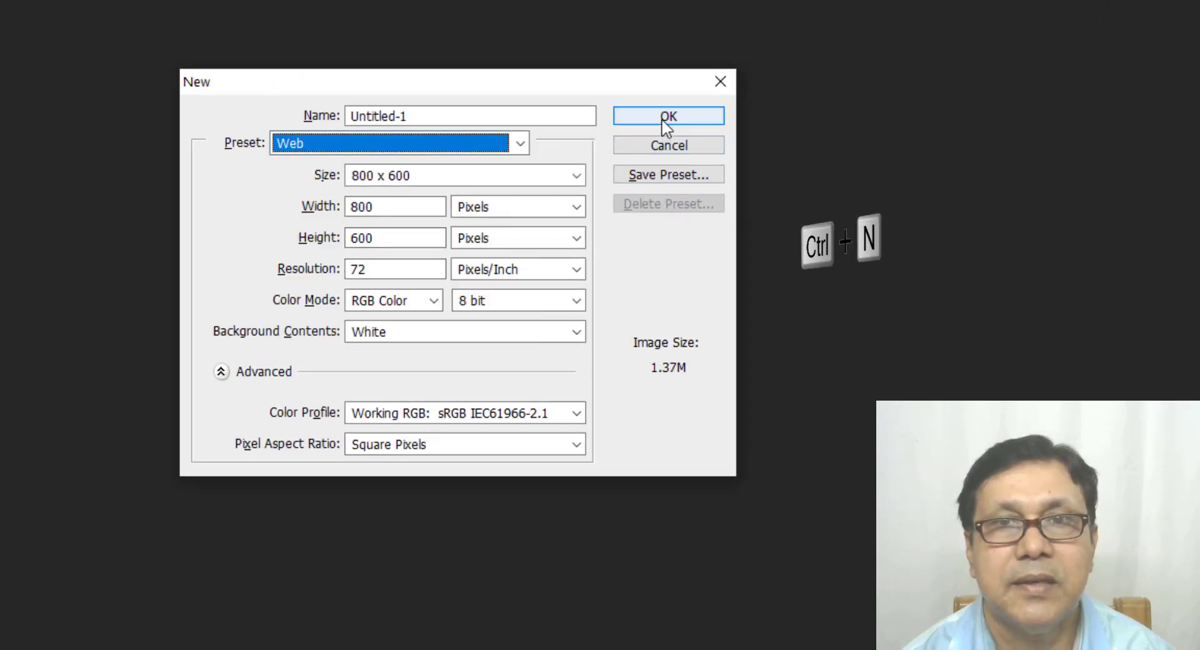
click(663, 120)
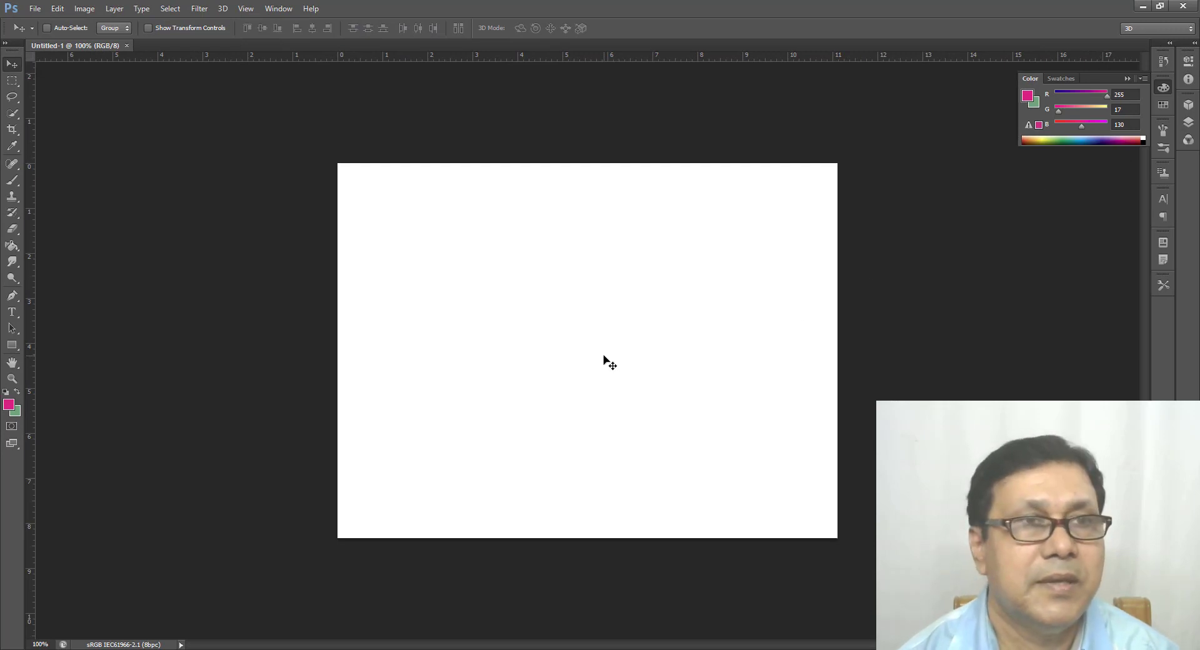
right_click(12, 146)
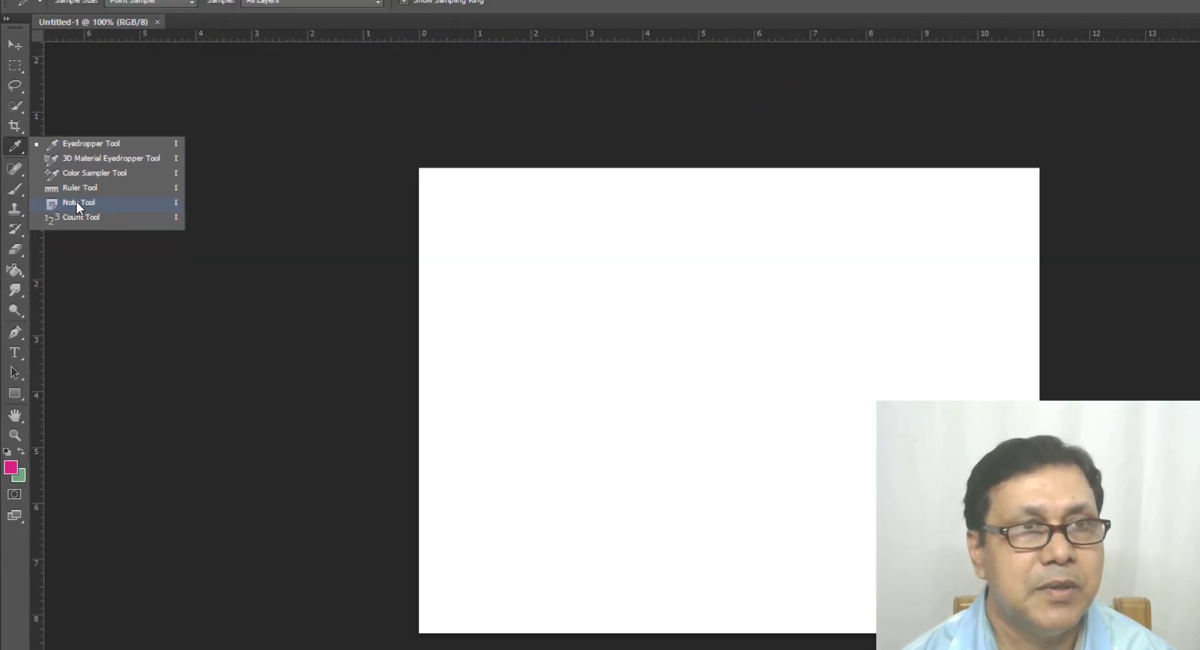
click(275, 270)
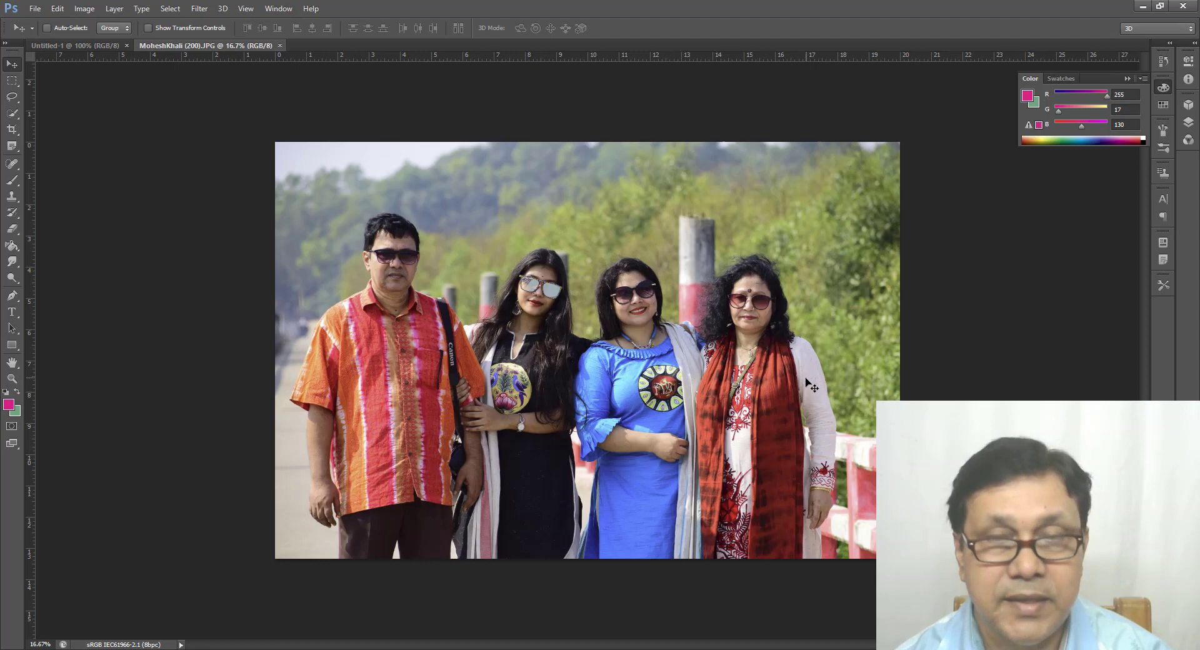
Step: Copy the whole MoheshKhali (200).JPG photo into the Untitled-1 document and scale it down to the canvas width
key(ctrl+a)
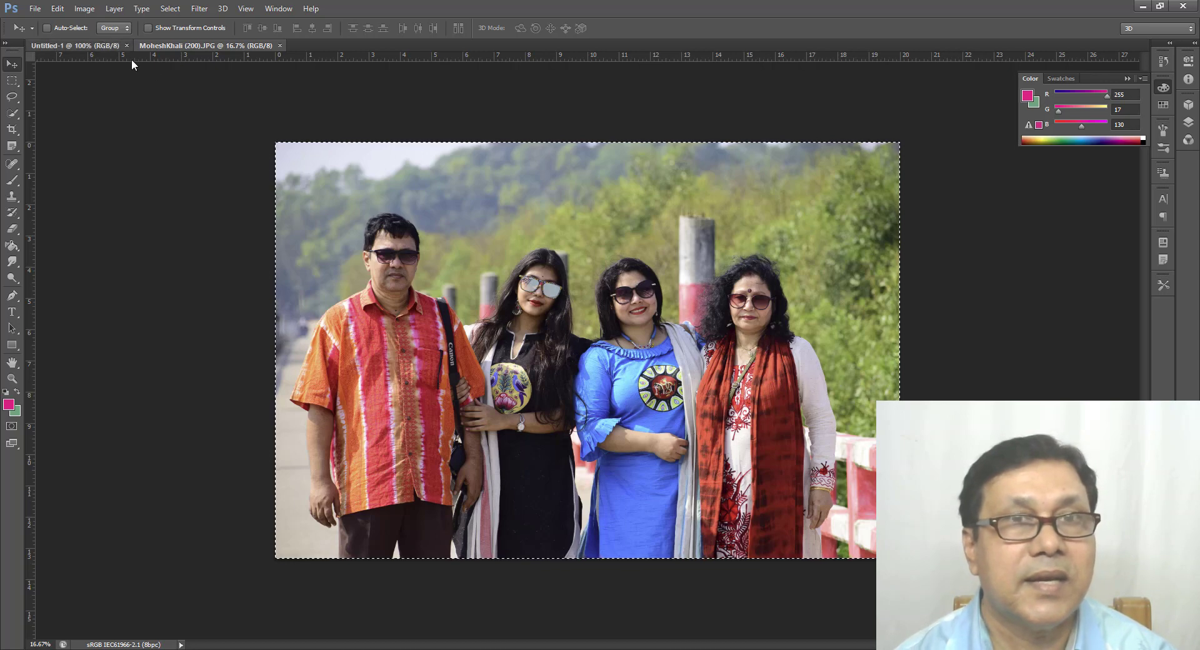
click(112, 45)
key(ctrl+v)
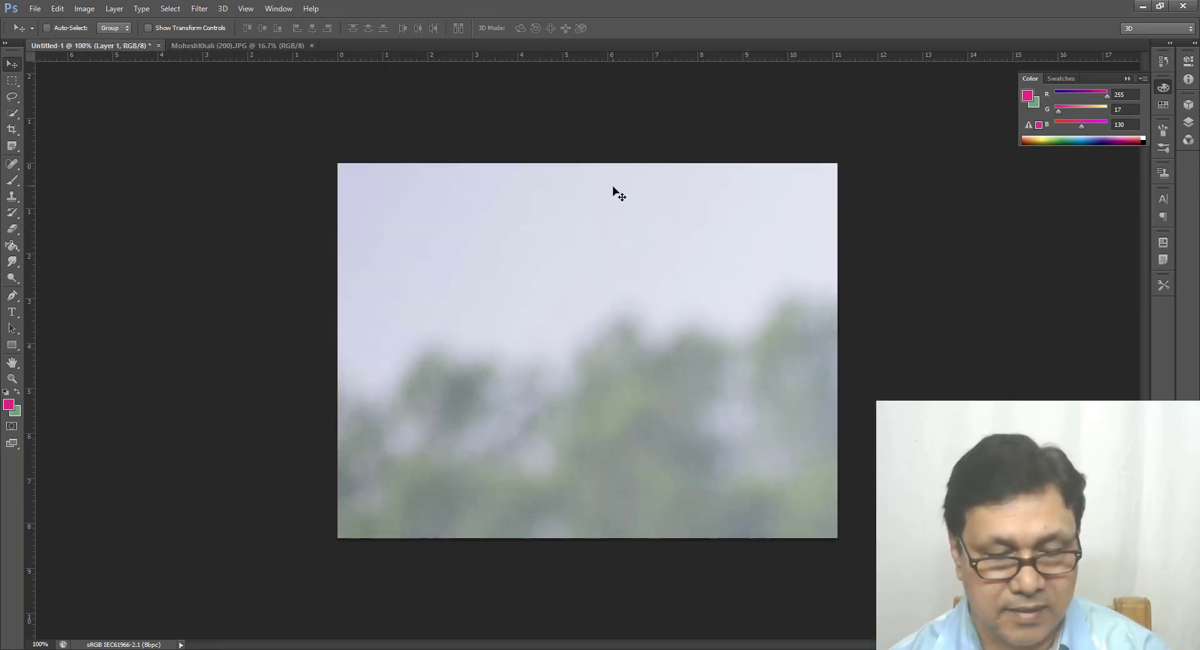
key(ctrl+t)
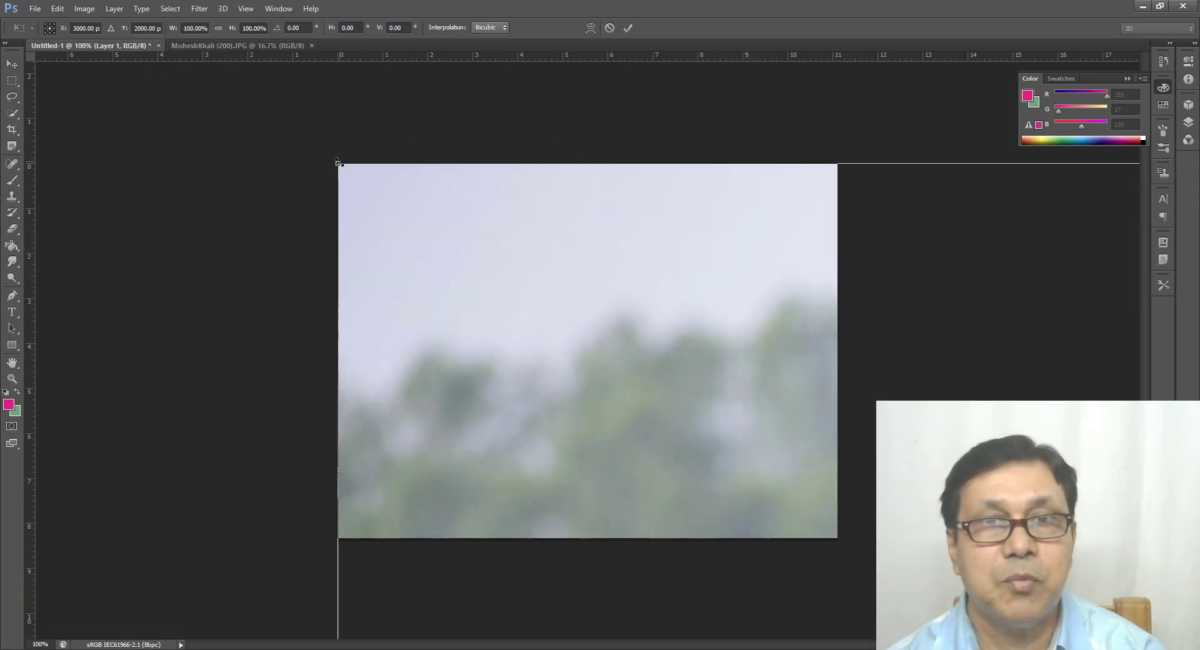
drag(338, 164, 600, 271)
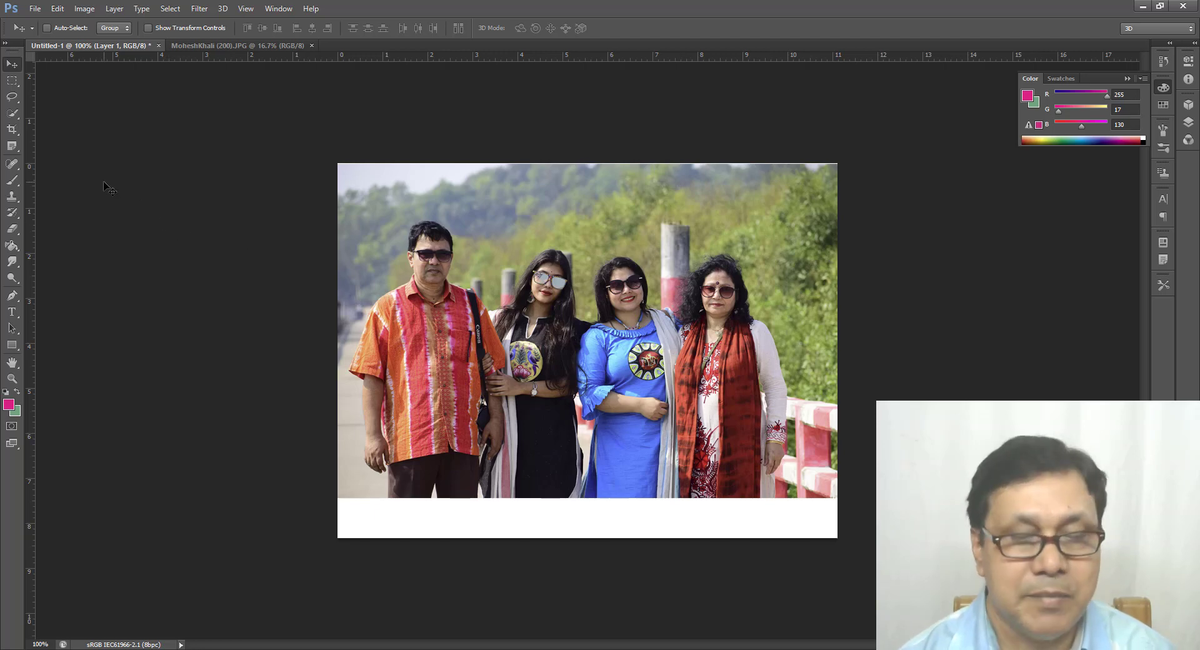
Step: Add a note on the man's orange shirt containing the date 21 May 2021 and his full name on the second line
click(15, 147)
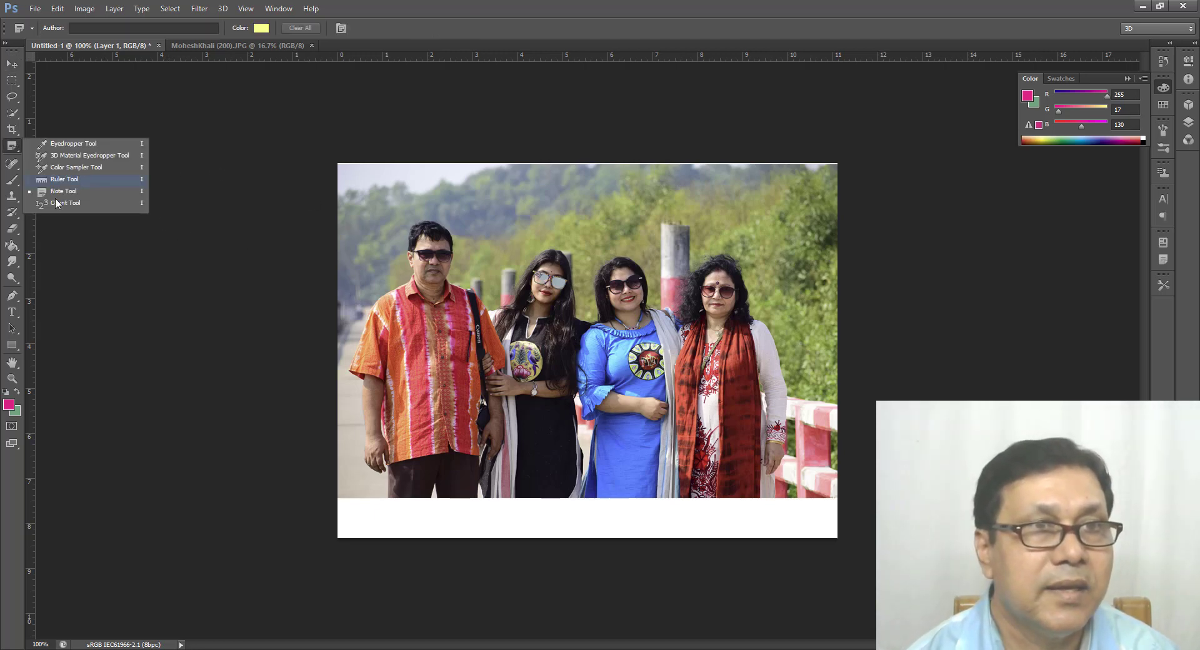
click(60, 195)
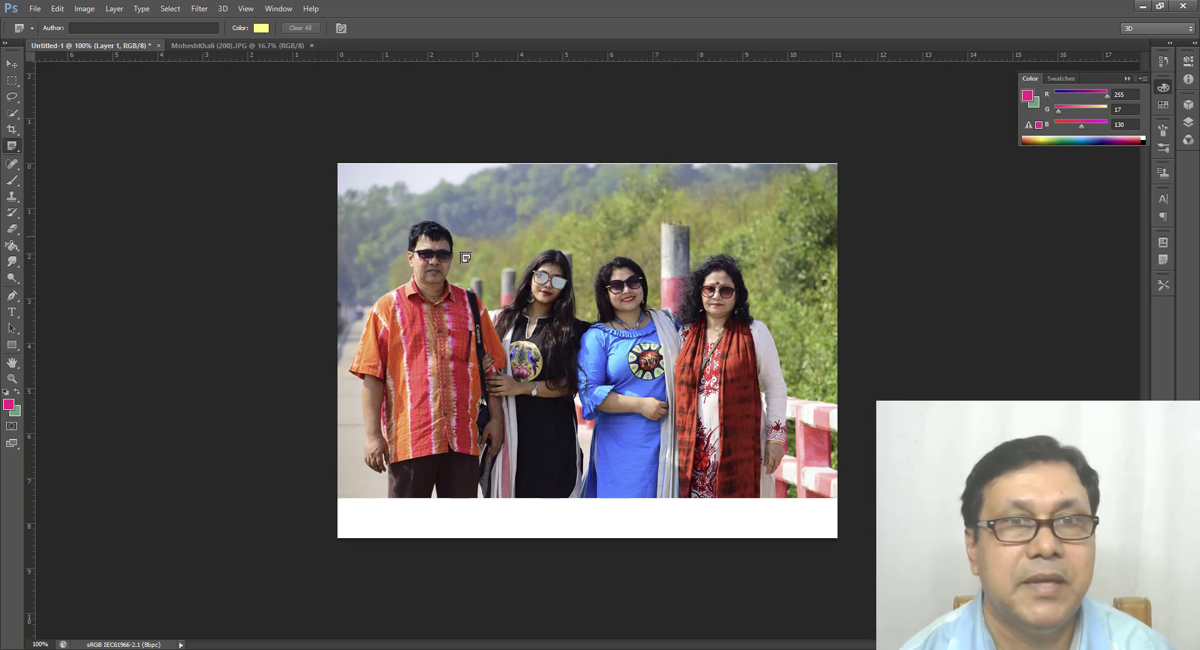
click(410, 367)
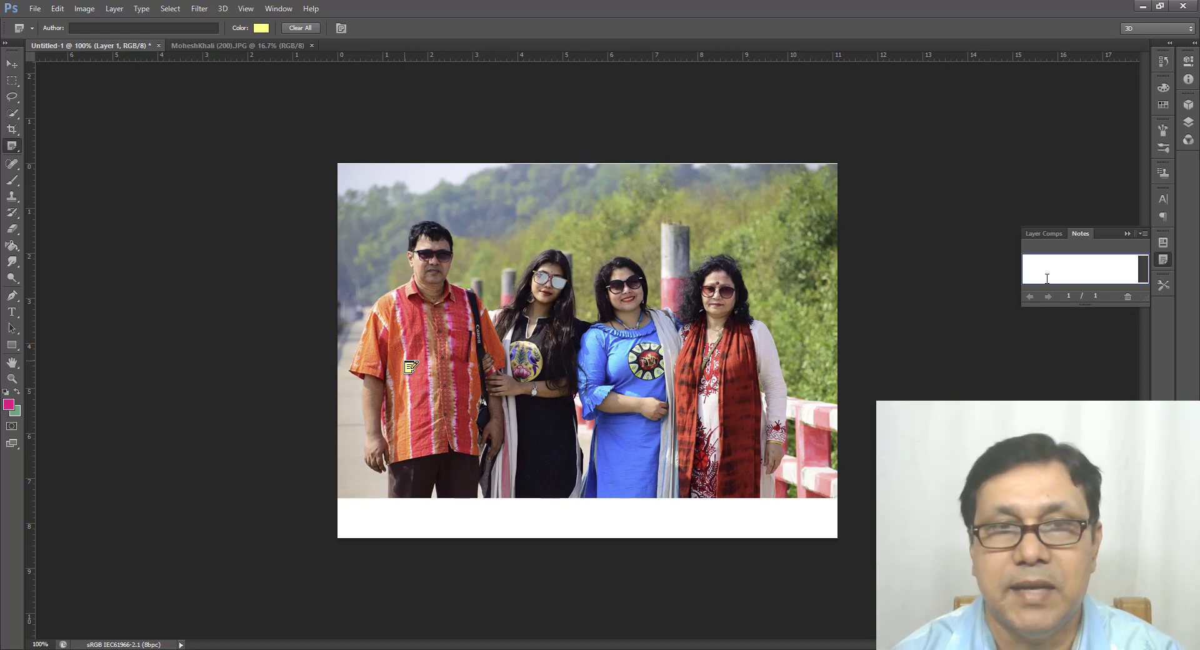
text(-2021)
key(Home)
text(21)
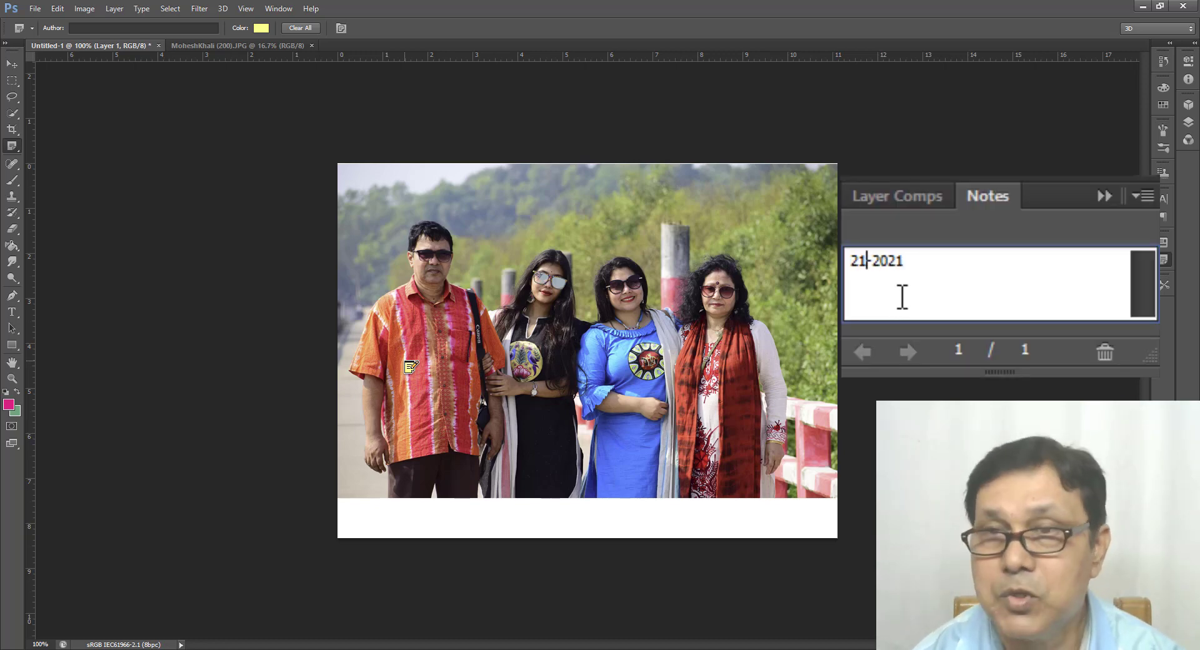
key(Delete)
text(May)
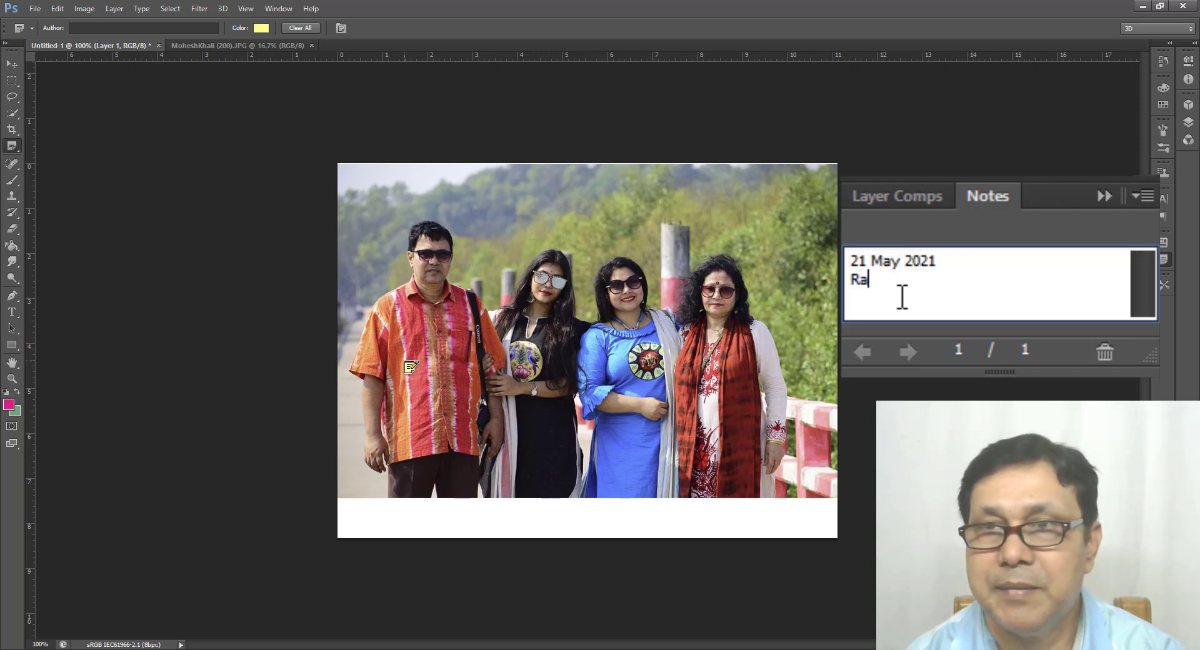
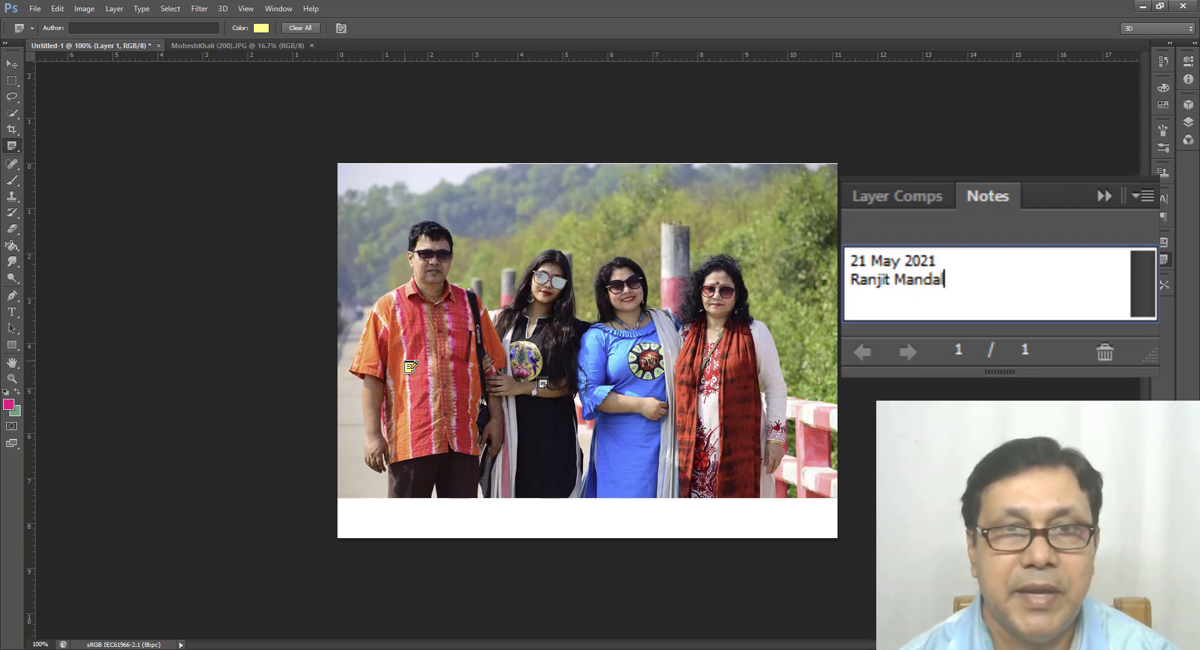
Step: Add a note on each of the three women, entering each person's first name
click(540, 409)
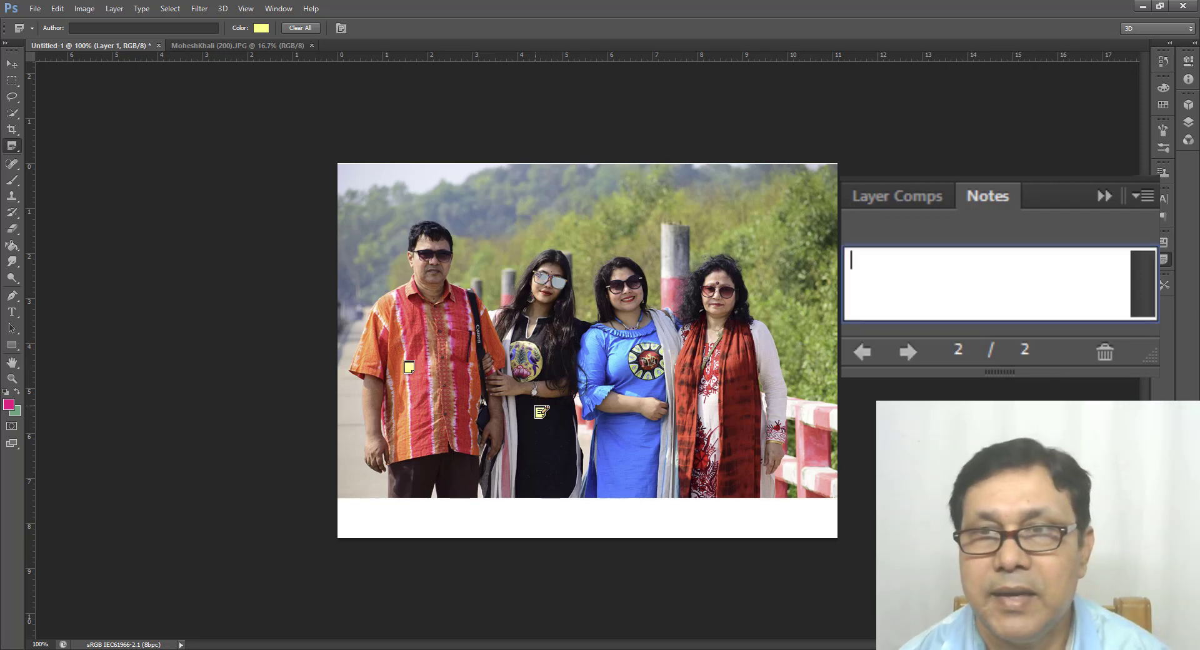
text(Riny)
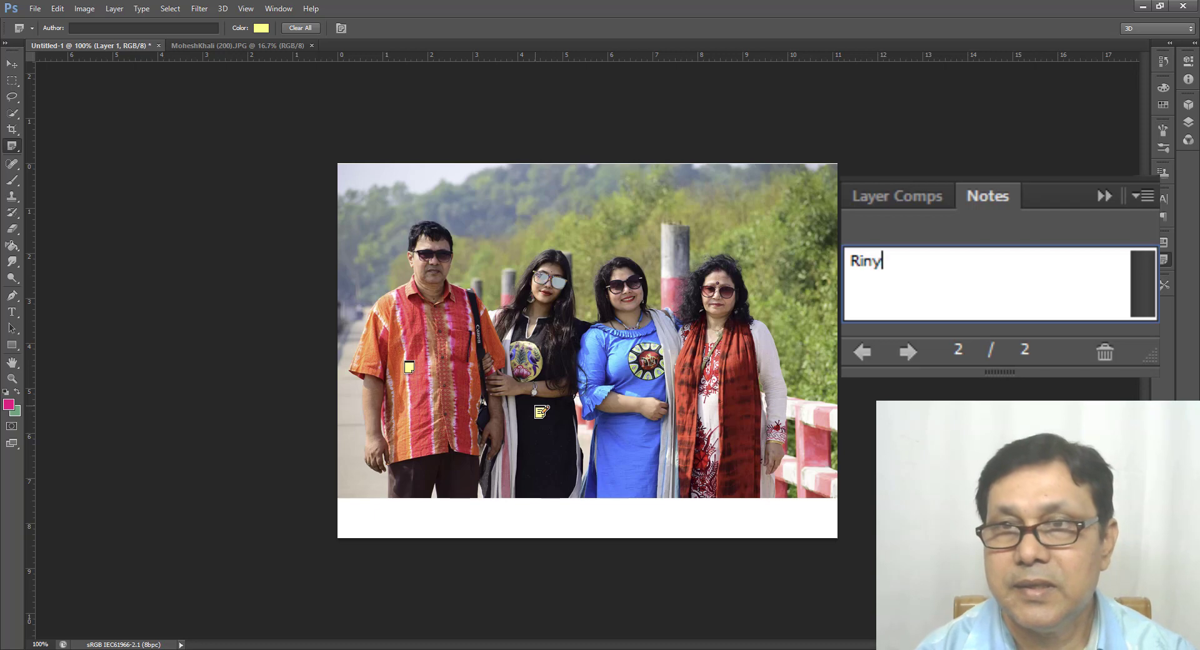
click(632, 397)
text(Rony)
click(715, 413)
text(Lo)
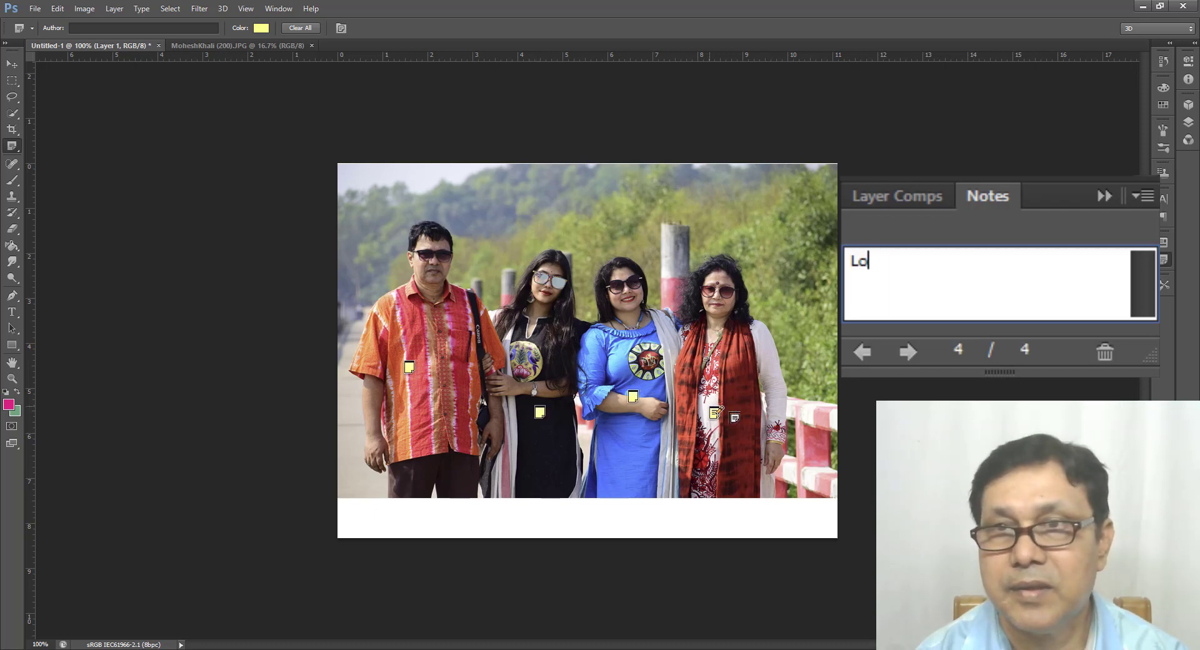
text(vely)
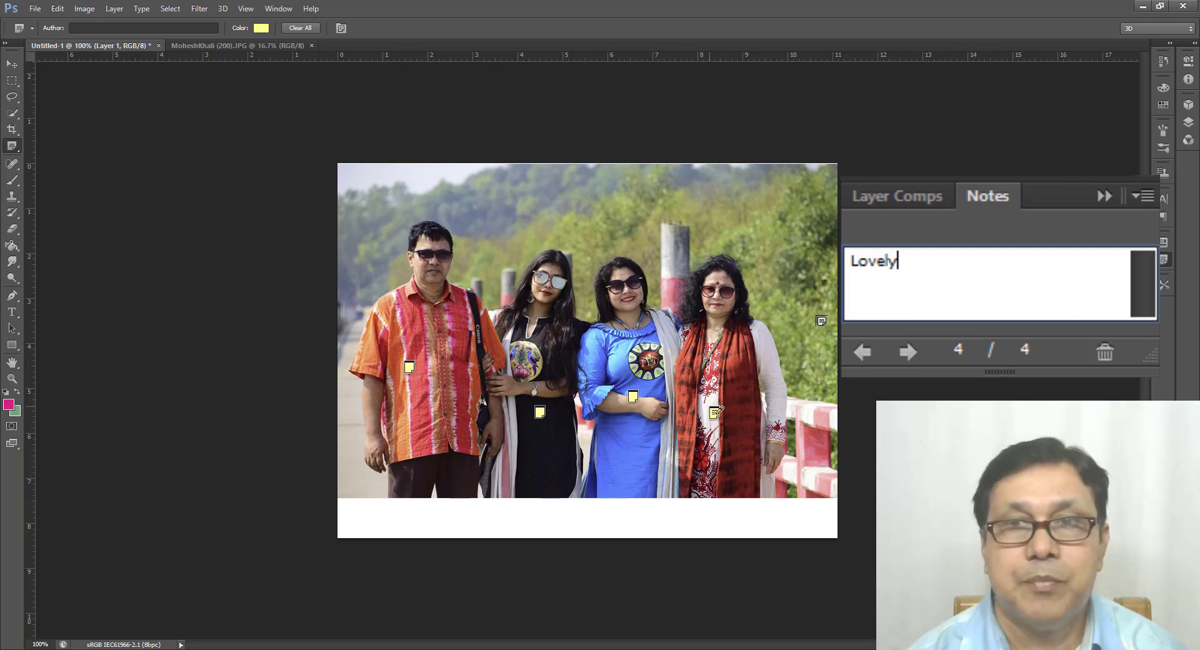
Step: Change the colour of the note on the man's shirt to green
click(409, 368)
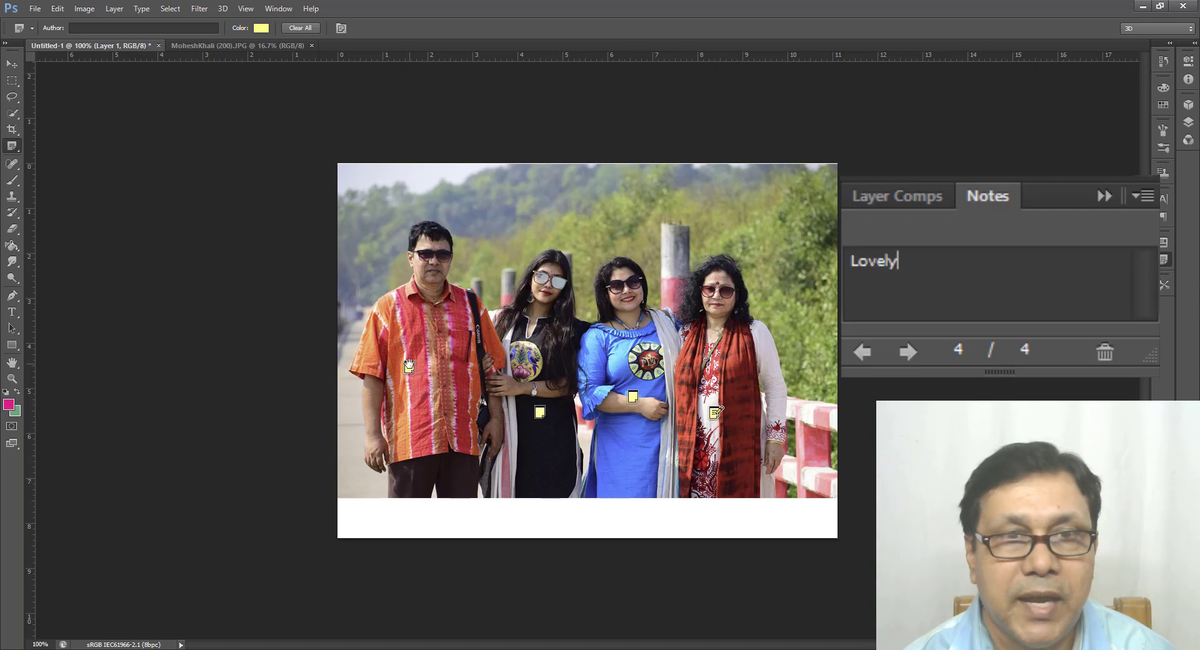
click(263, 28)
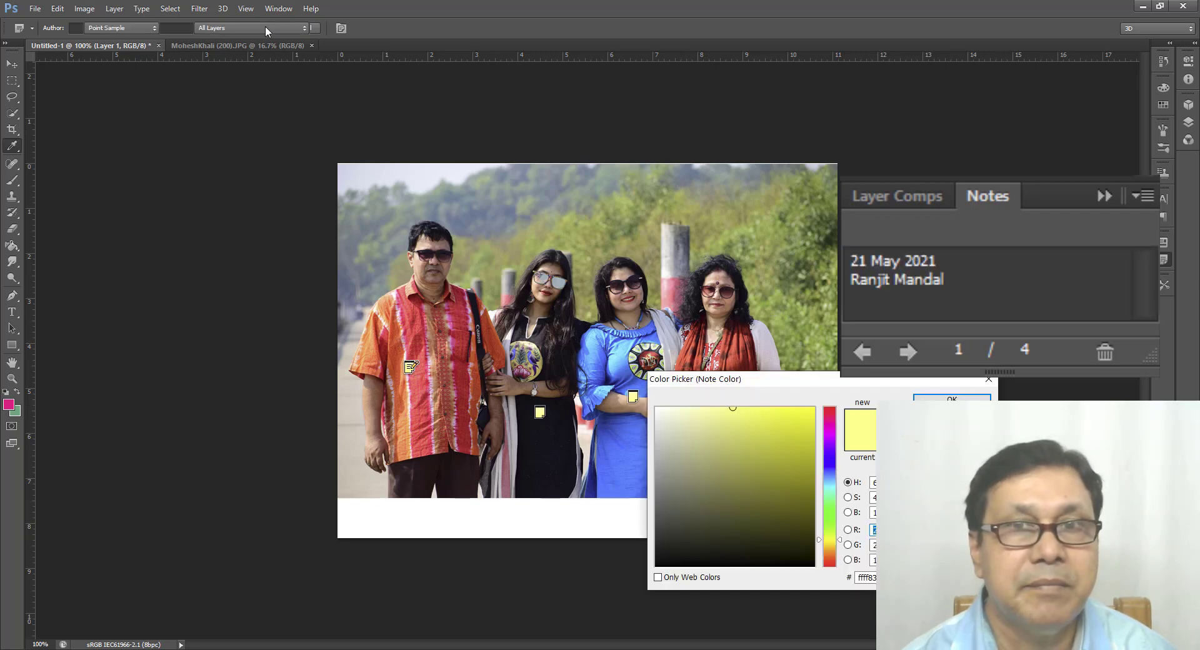
click(831, 510)
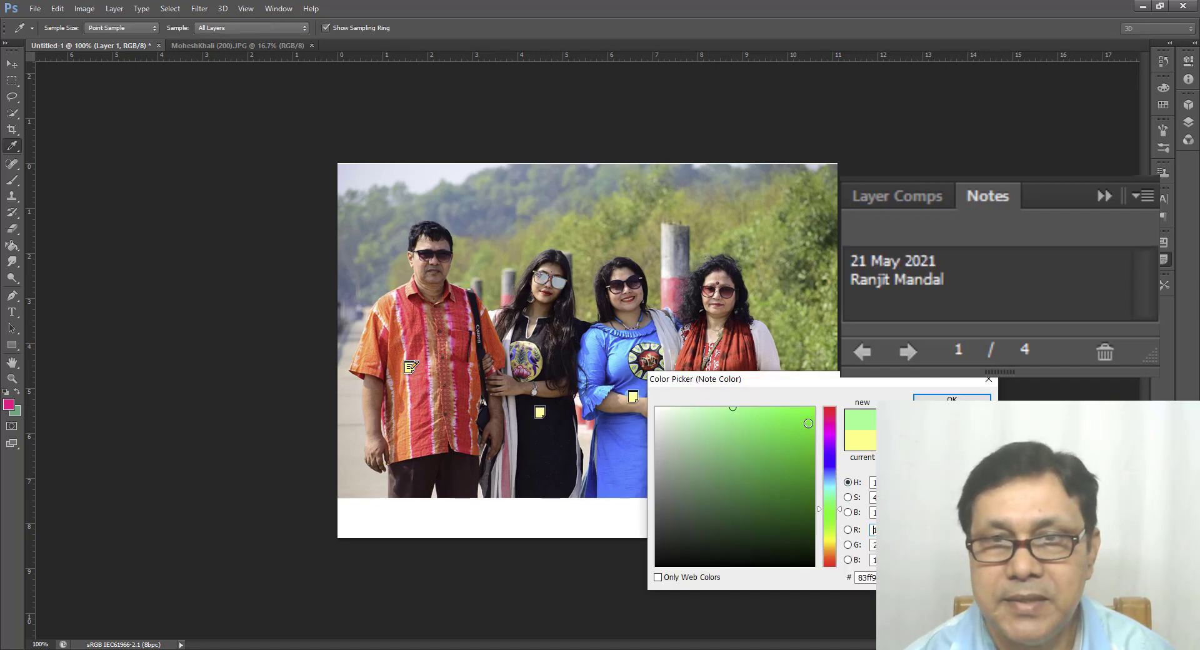
click(951, 397)
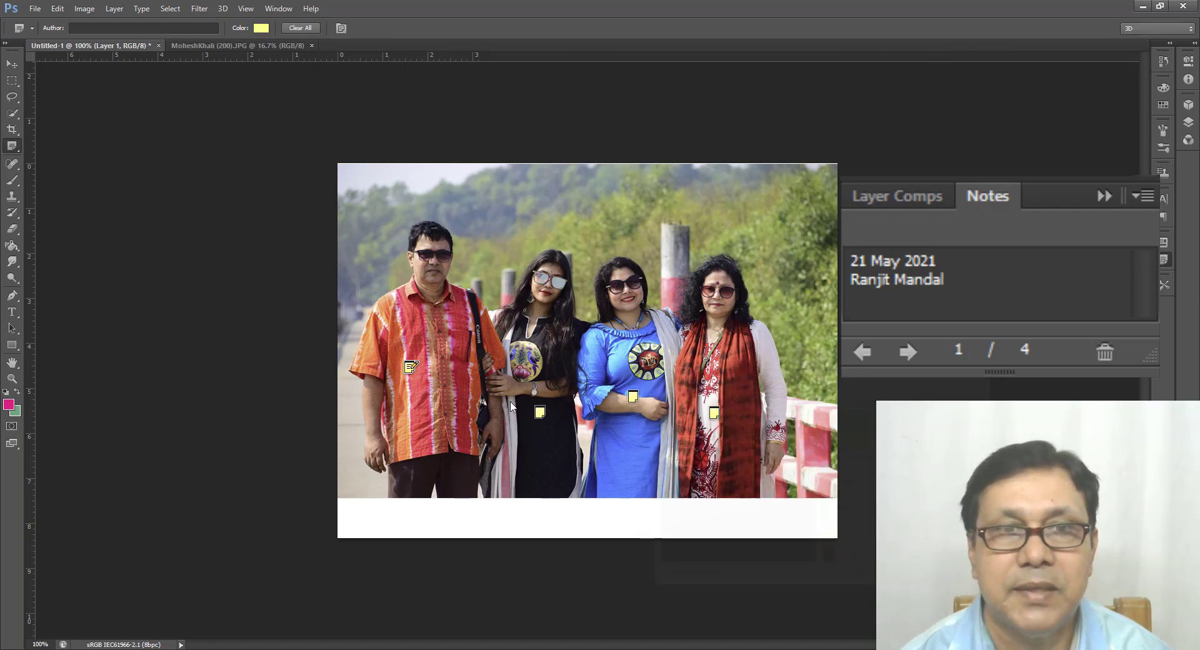
Step: Change the colour of the note on the woman in black to red
click(539, 412)
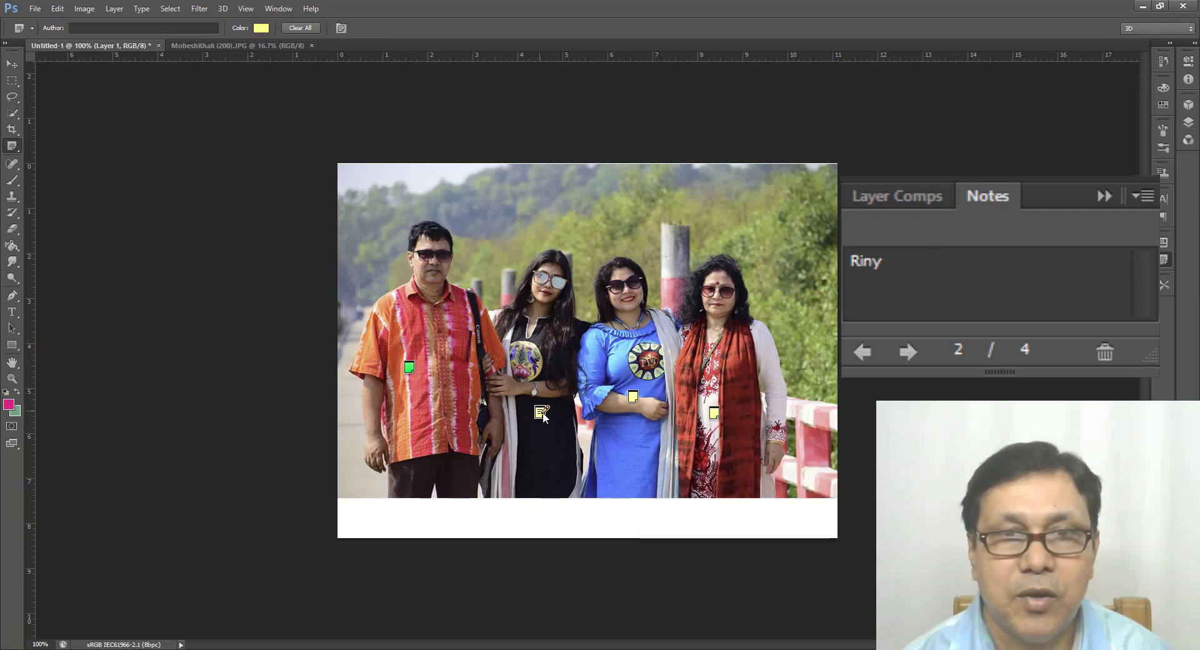
click(260, 28)
click(831, 408)
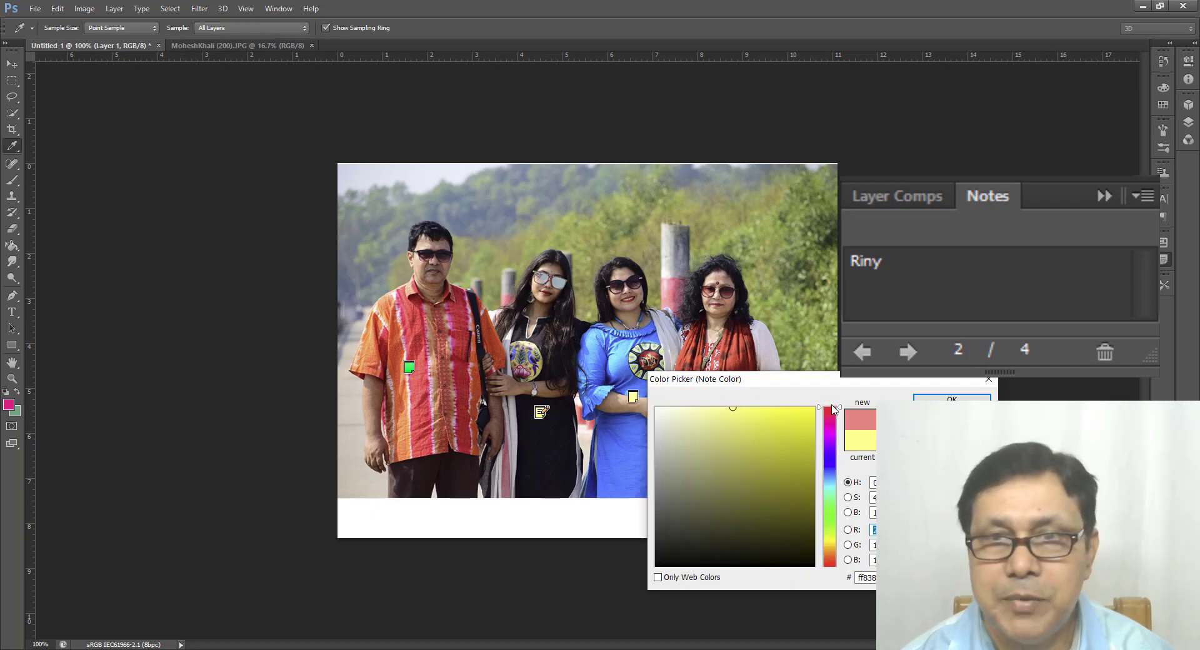
click(796, 420)
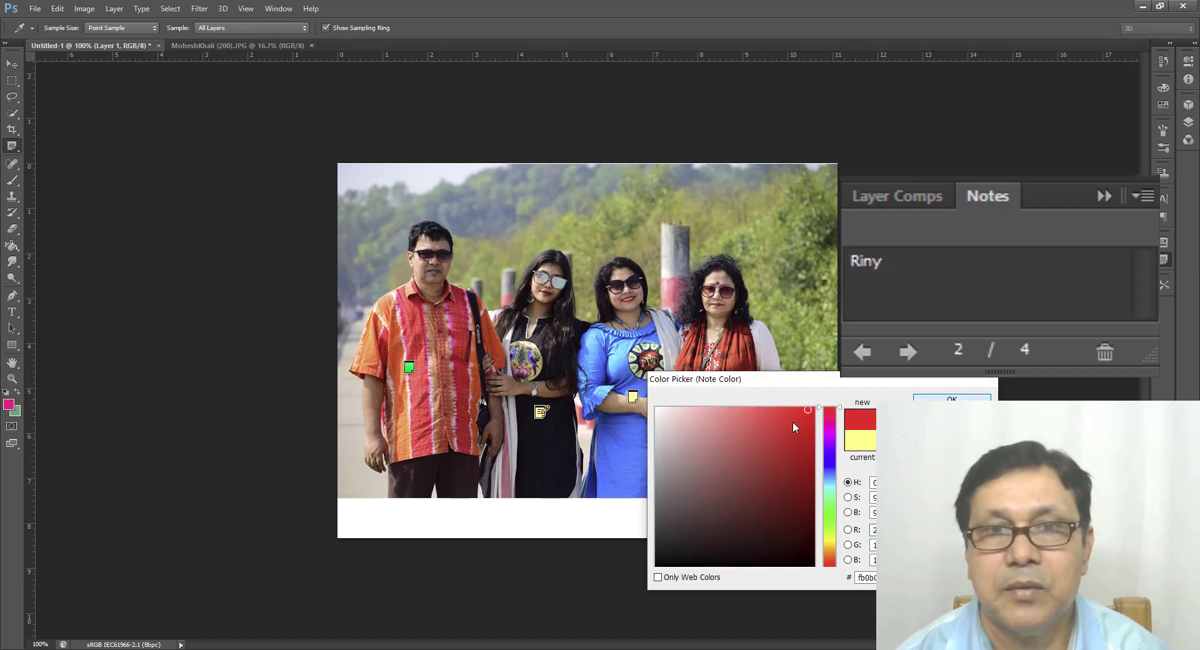
click(951, 398)
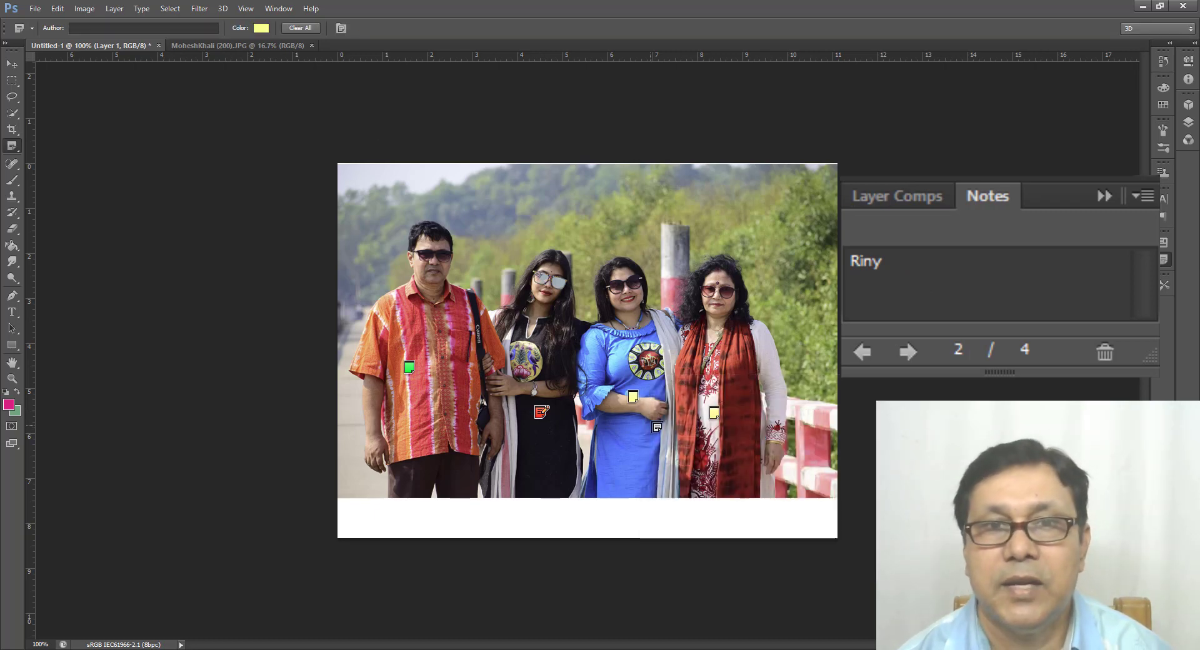
Step: Add the surname after the first name in the red note on the woman in black
click(542, 413)
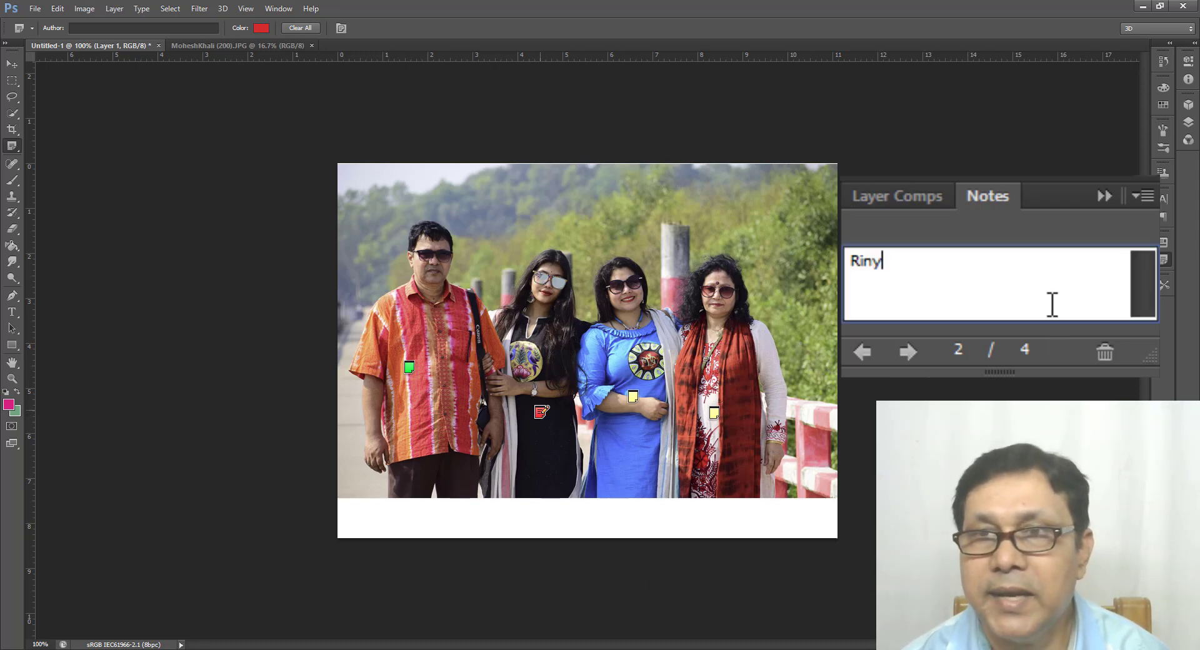
text(fM)
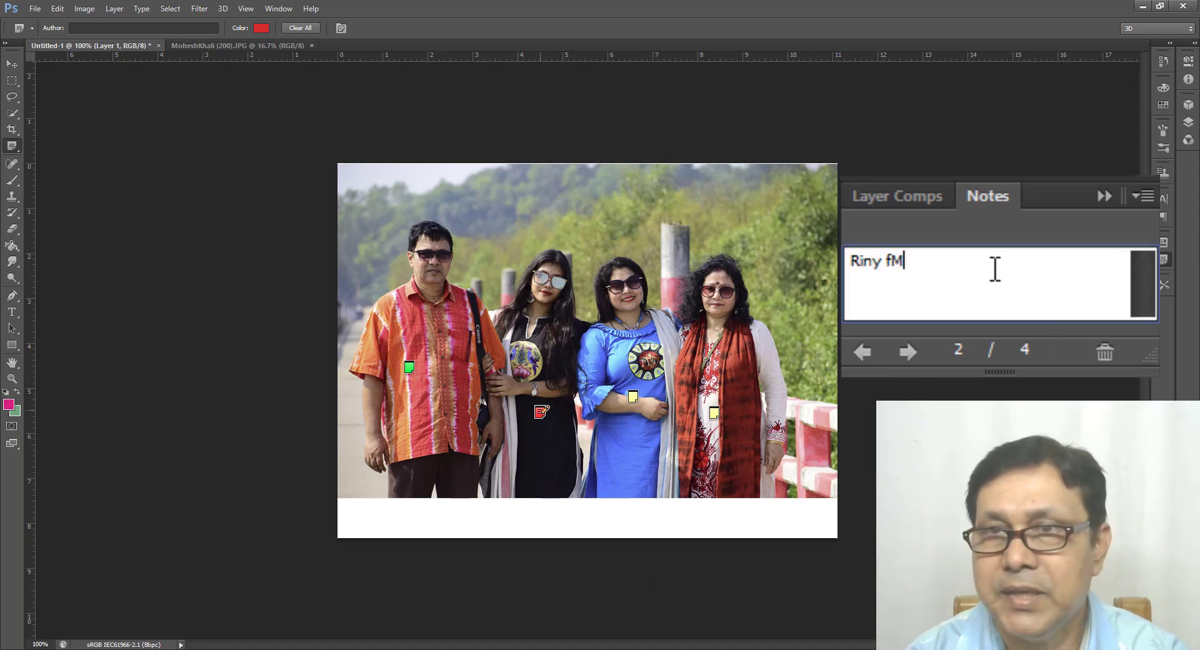
key(BackSpace)
key(BackSpace)
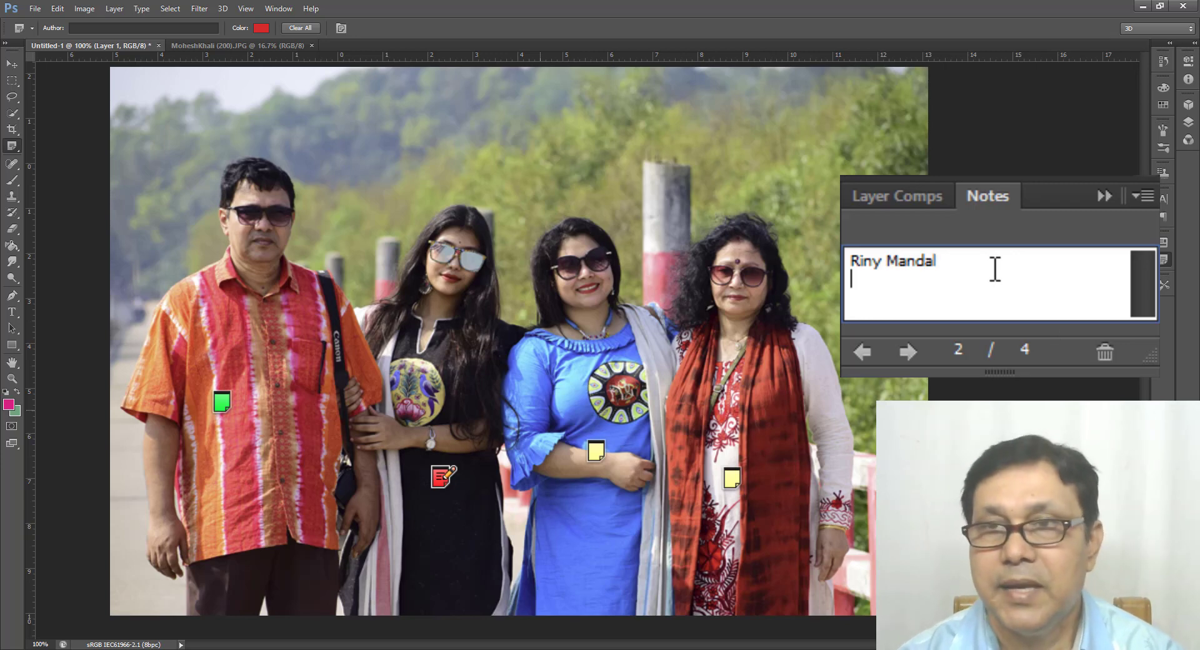
Step: Delete the note on the woman in blue and clear all remaining notes from the document
click(602, 442)
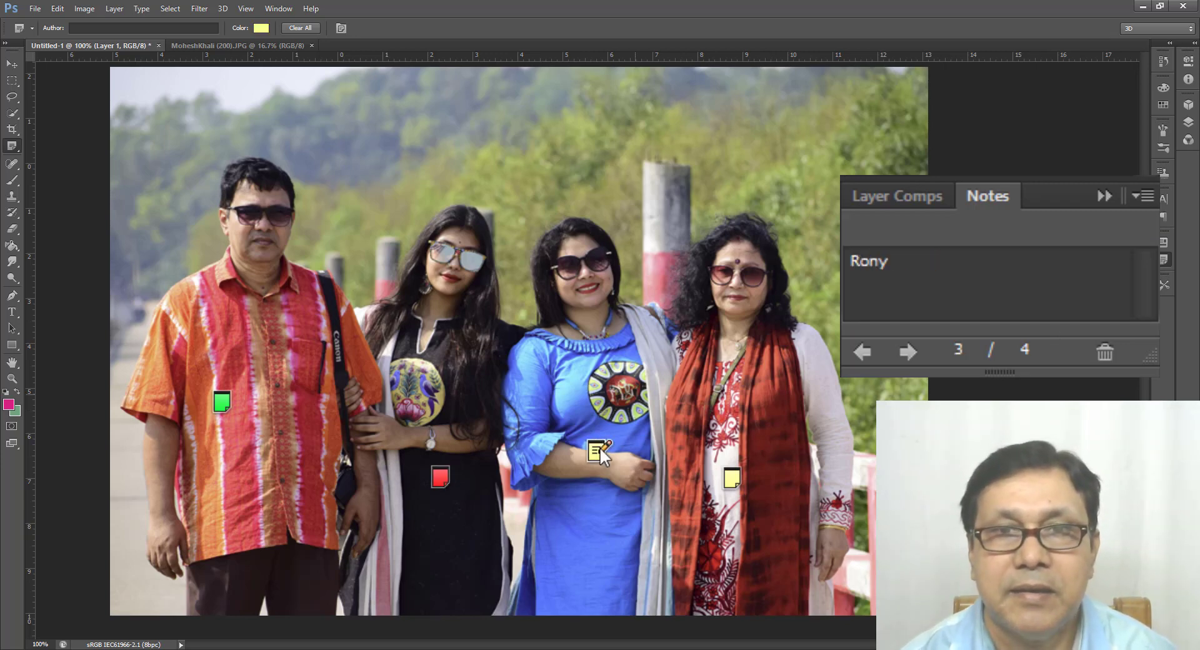
right_click(599, 448)
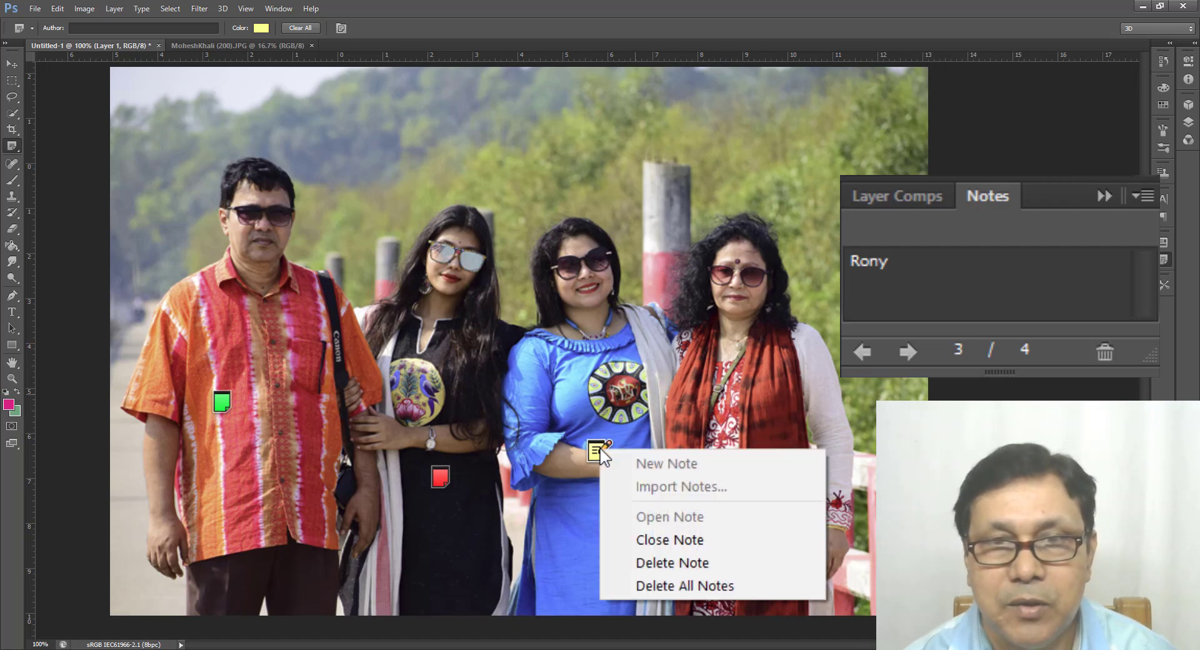
click(710, 564)
click(448, 202)
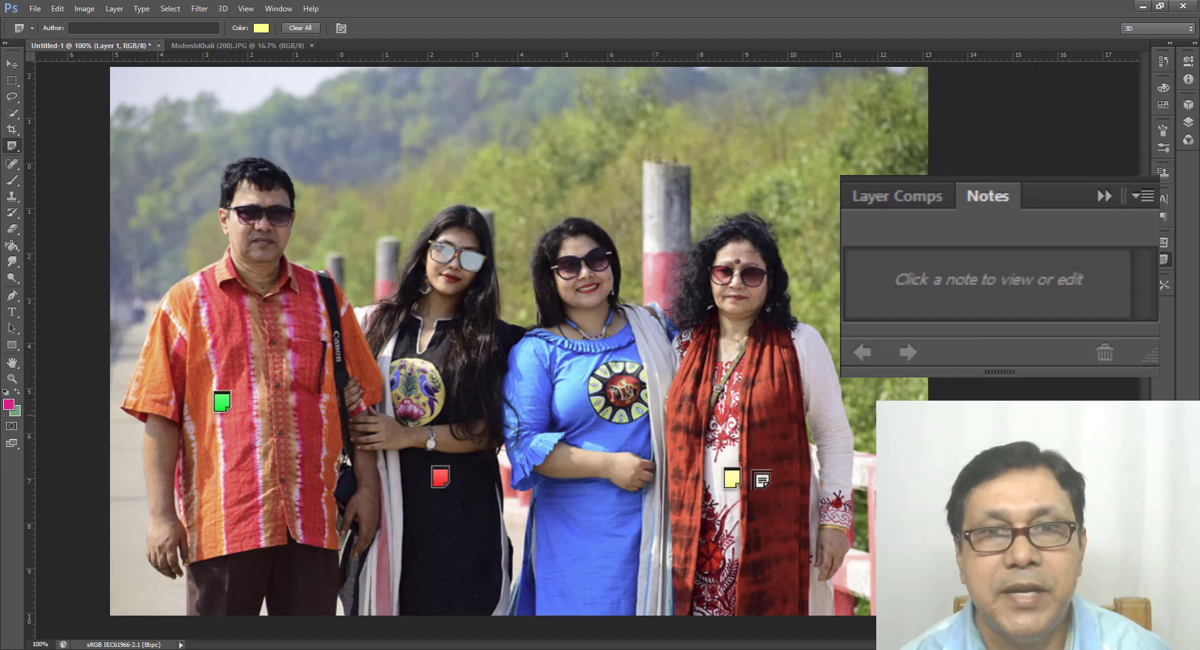
click(305, 28)
click(439, 201)
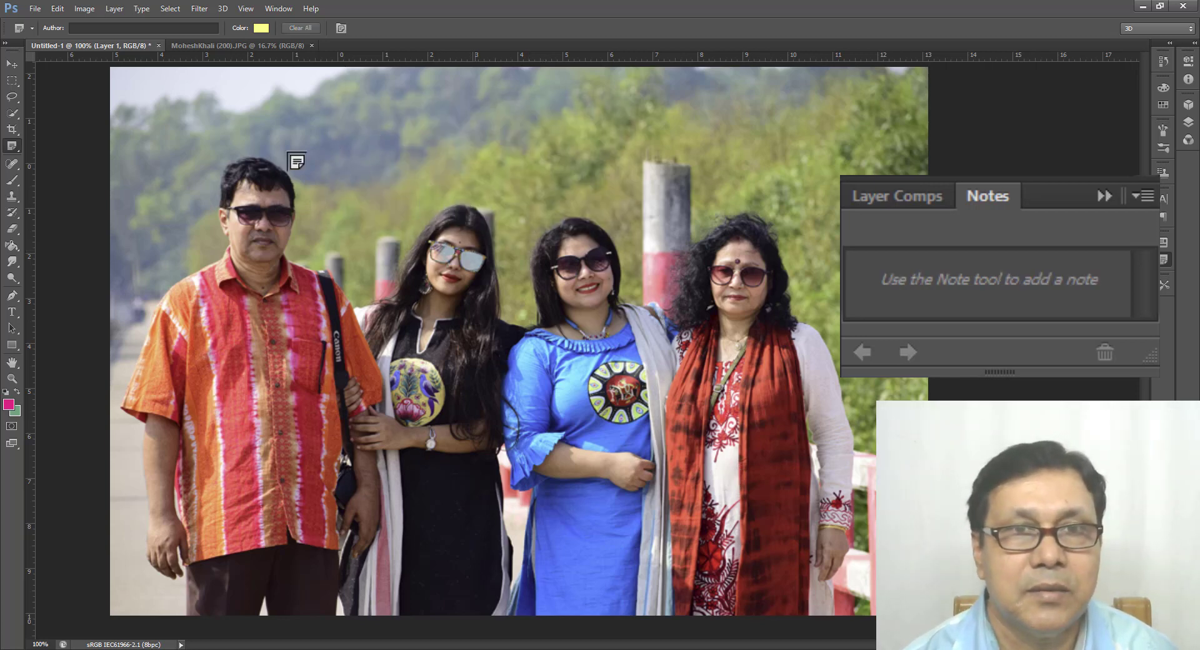
Step: Place a blank note on the man, positioned on his hair, and six more across the background and the woman with the red scarf
click(188, 371)
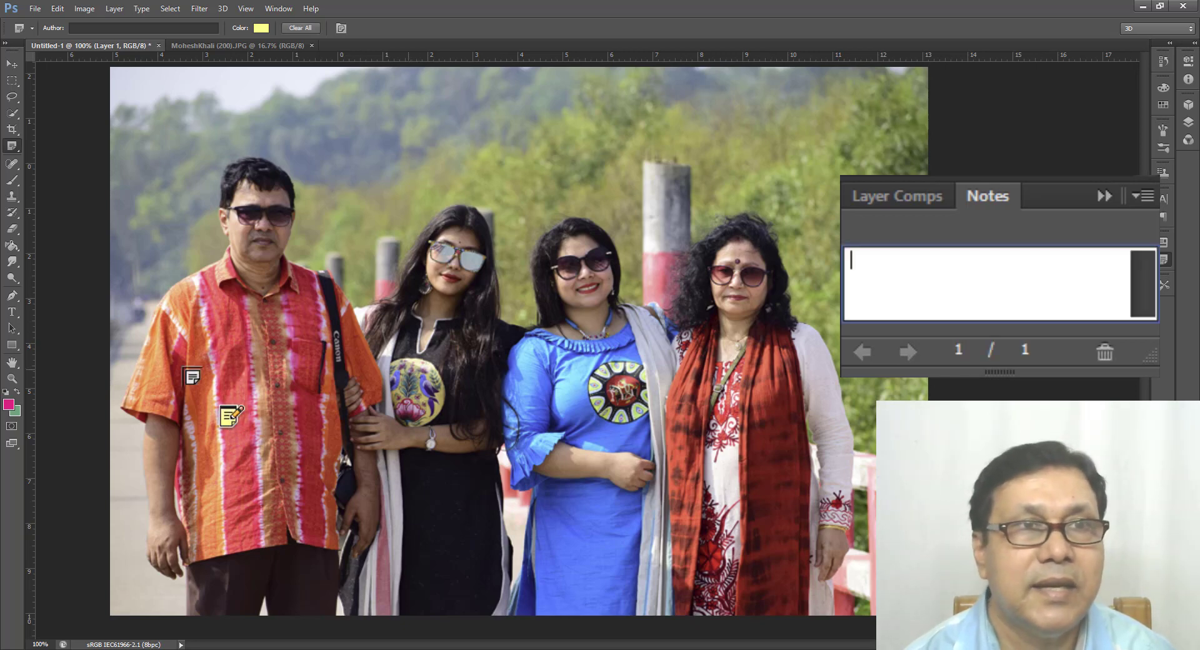
click(242, 166)
click(367, 180)
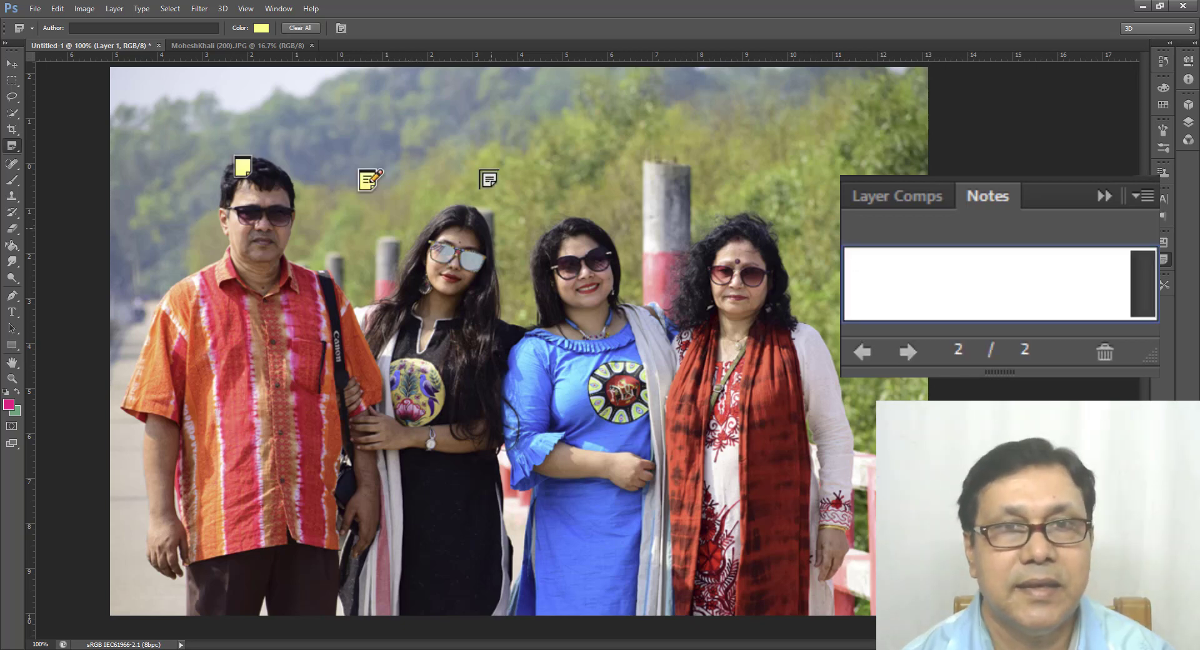
click(505, 180)
click(702, 188)
click(794, 224)
click(774, 344)
click(681, 383)
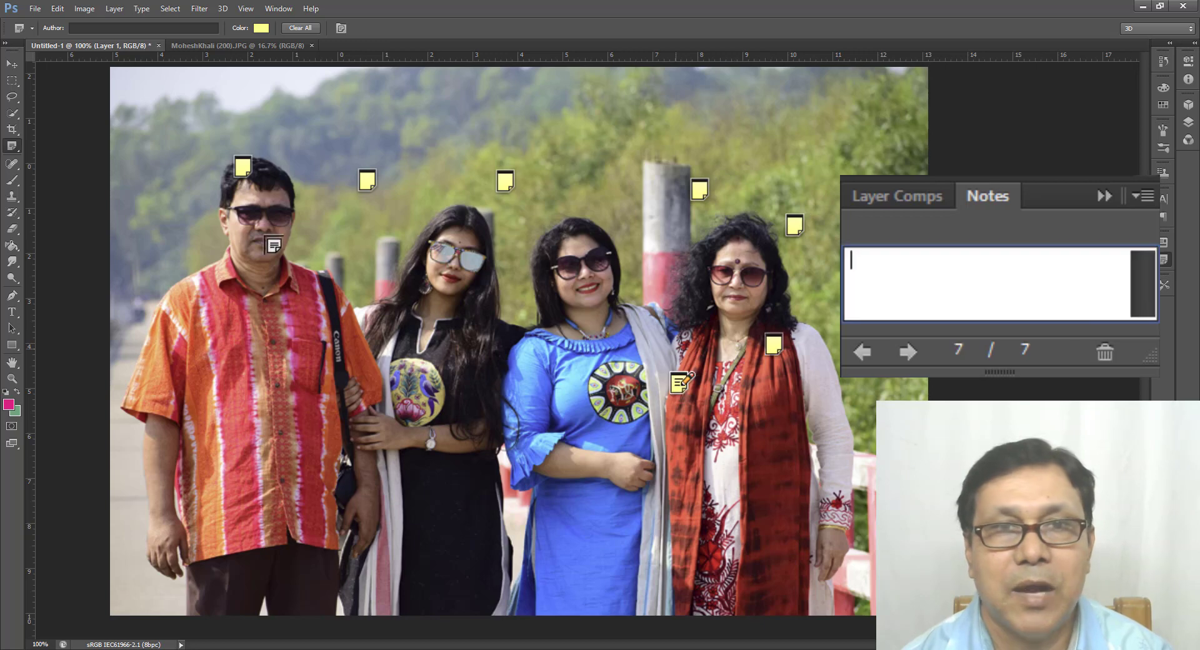
Step: Clear all the blank notes from the document at once and confirm their deletion
right_click(240, 167)
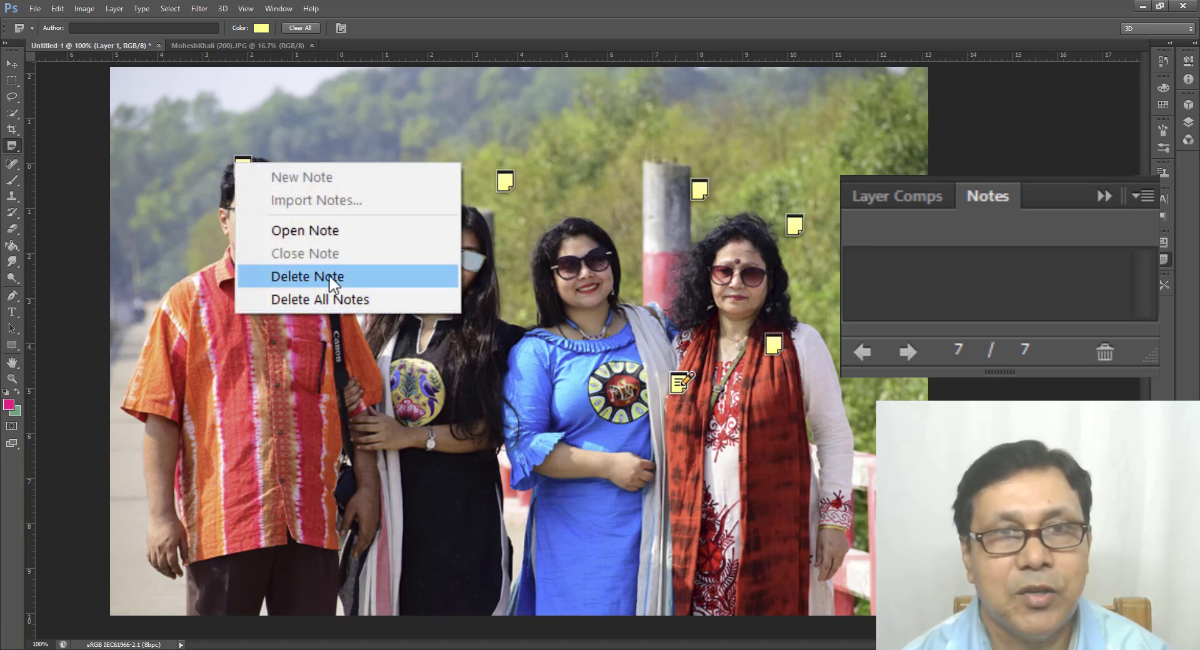
click(522, 142)
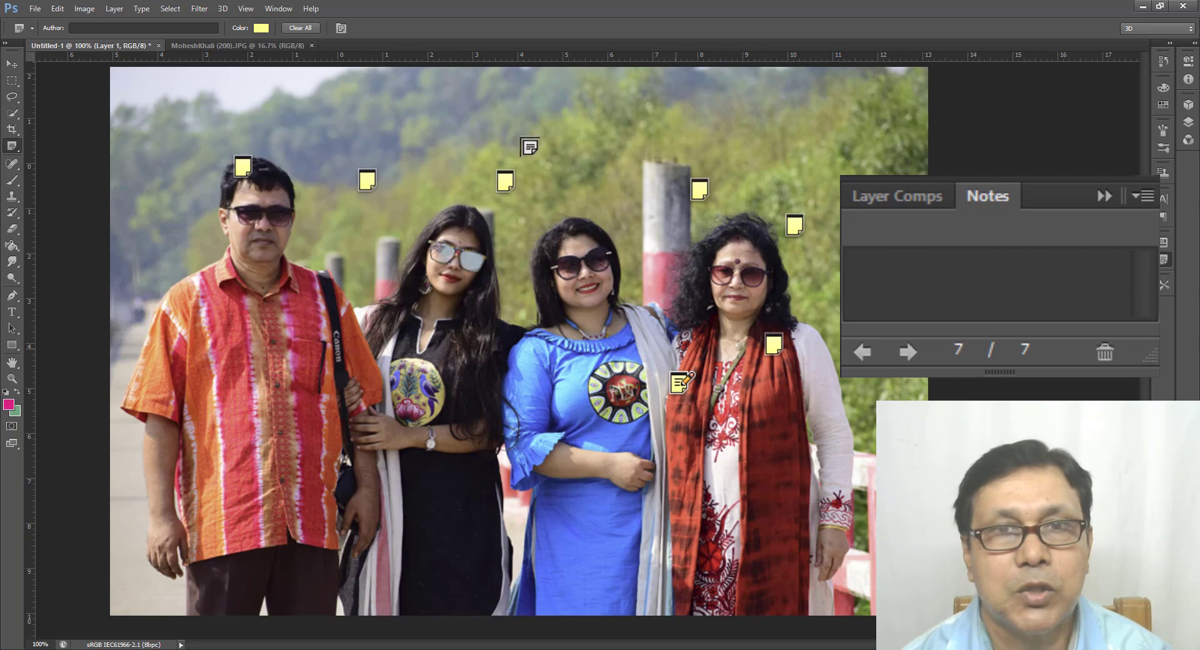
click(306, 28)
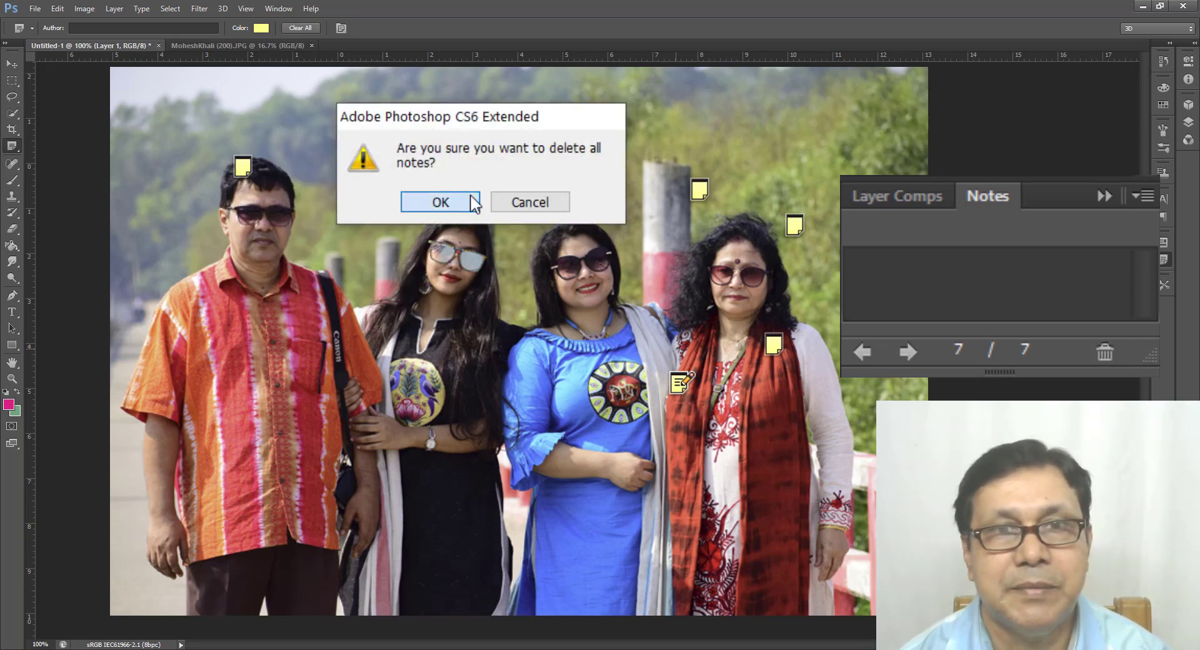
click(441, 202)
Step: Place a new note on the hair of the woman in black and remove it with the note's Delete All Notes option
click(465, 211)
right_click(467, 212)
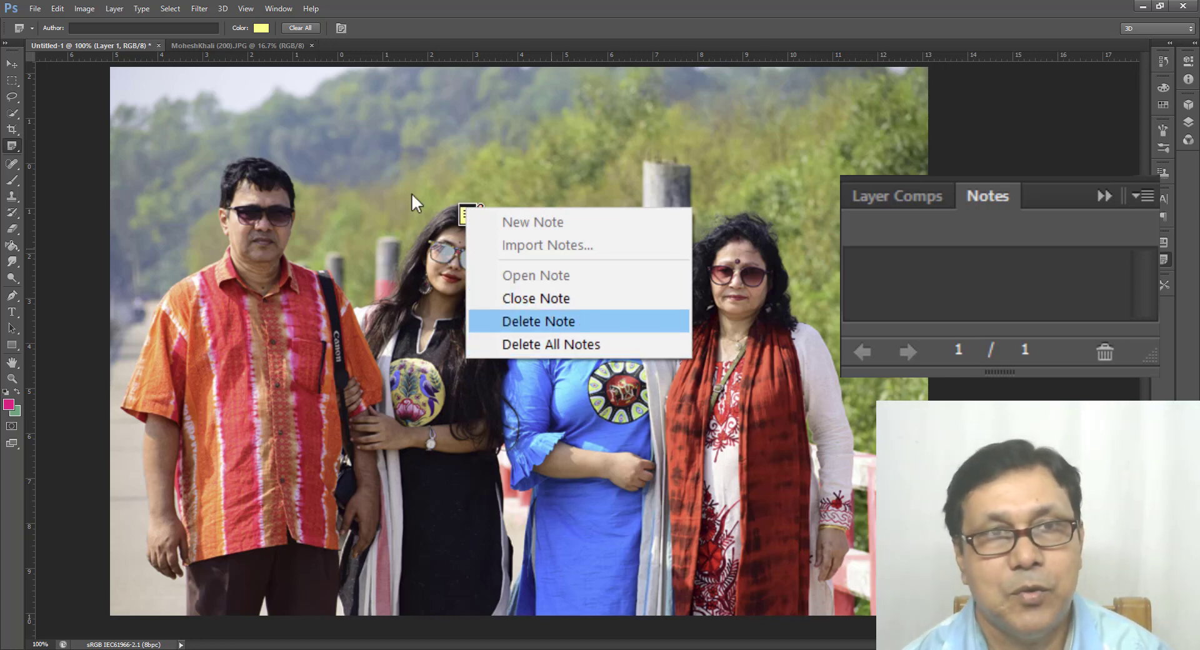
click(587, 344)
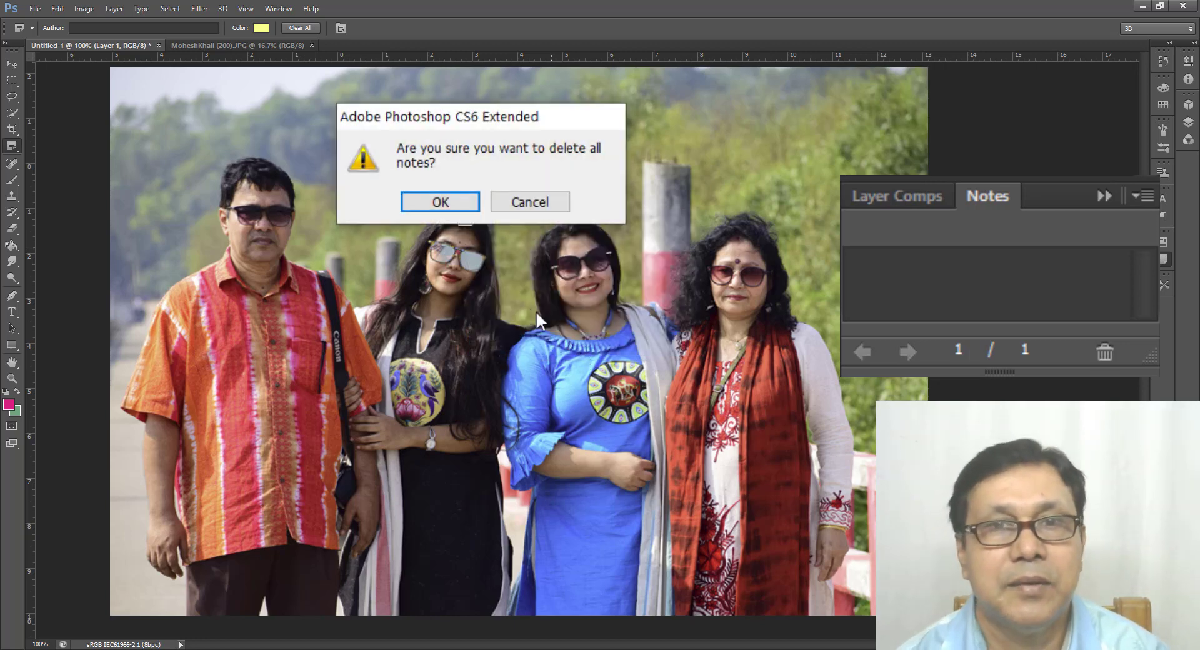
click(458, 211)
Step: Hide the Notes panel, and add and delete a single note on the background between the man and the woman in black
click(341, 29)
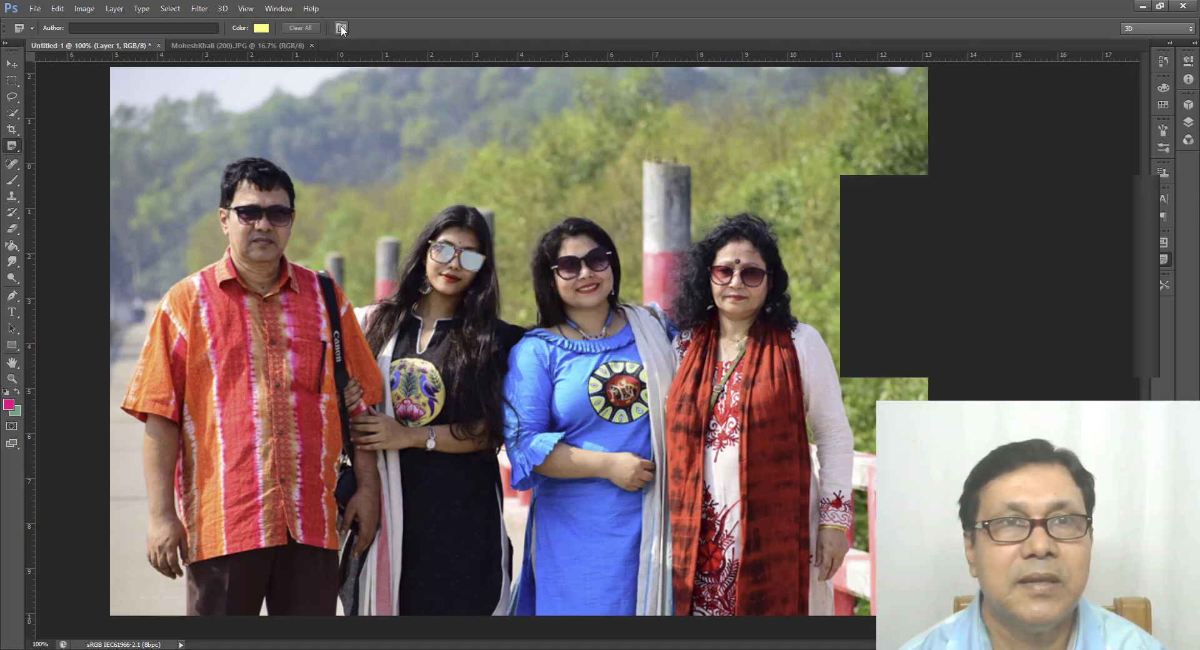
click(403, 202)
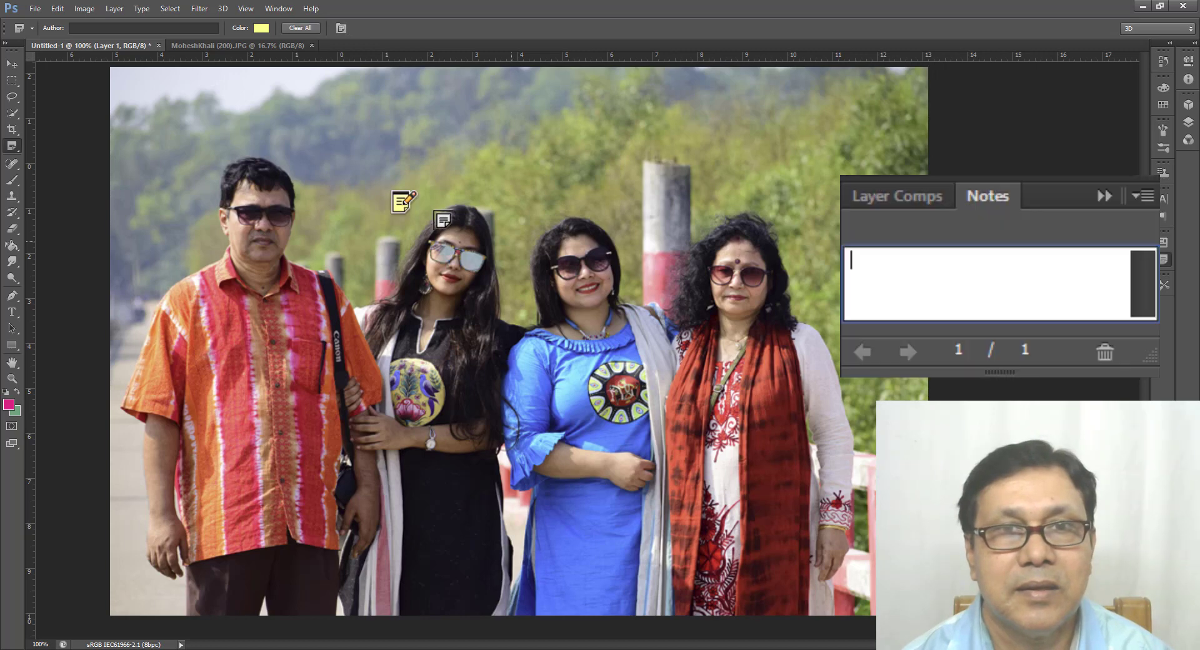
right_click(403, 196)
click(495, 311)
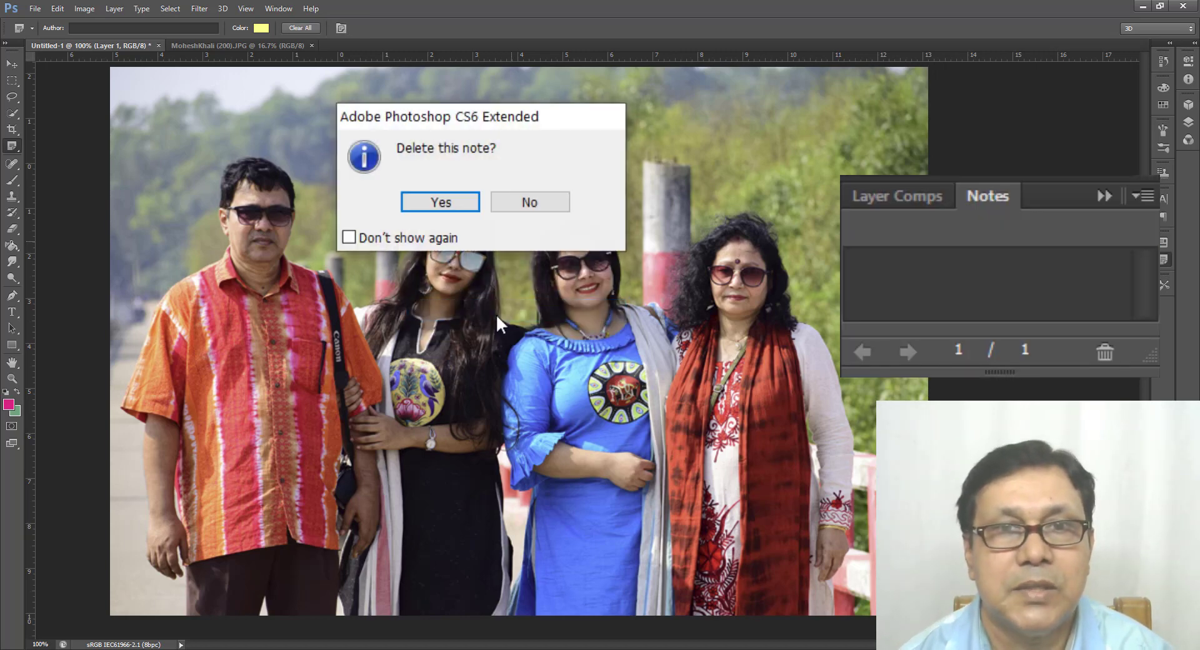
click(438, 201)
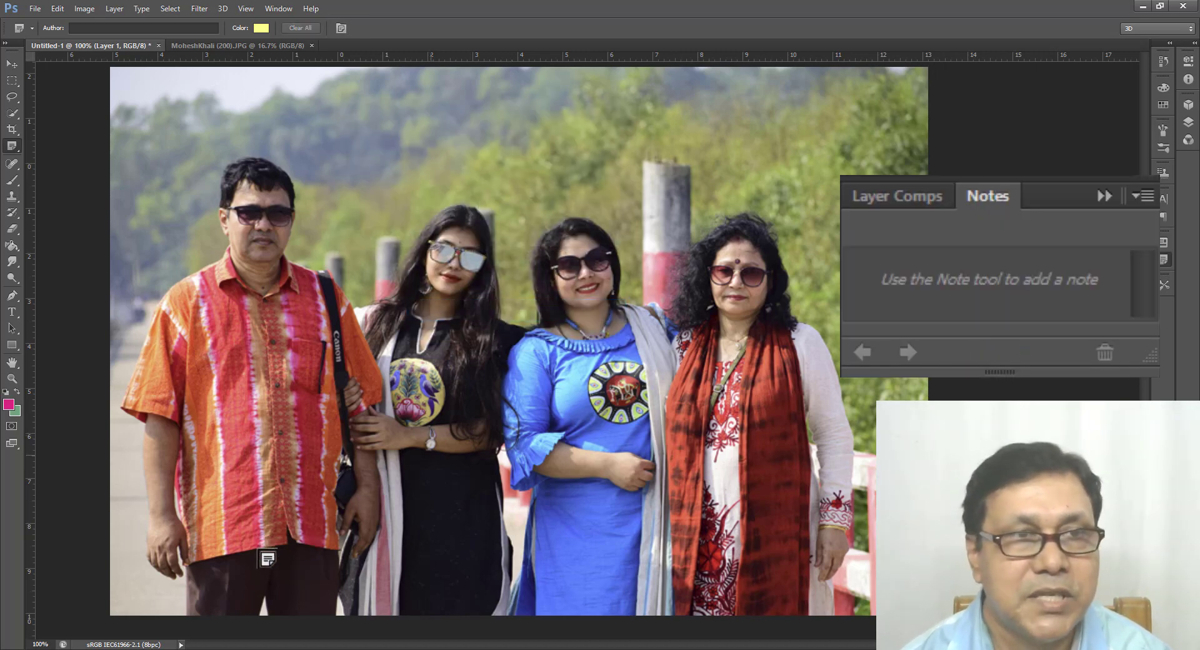
Step: Switch to the Count tool and place one numbered marker on each of the four people, going from the man to the woman in the red scarf
right_click(12, 148)
click(94, 203)
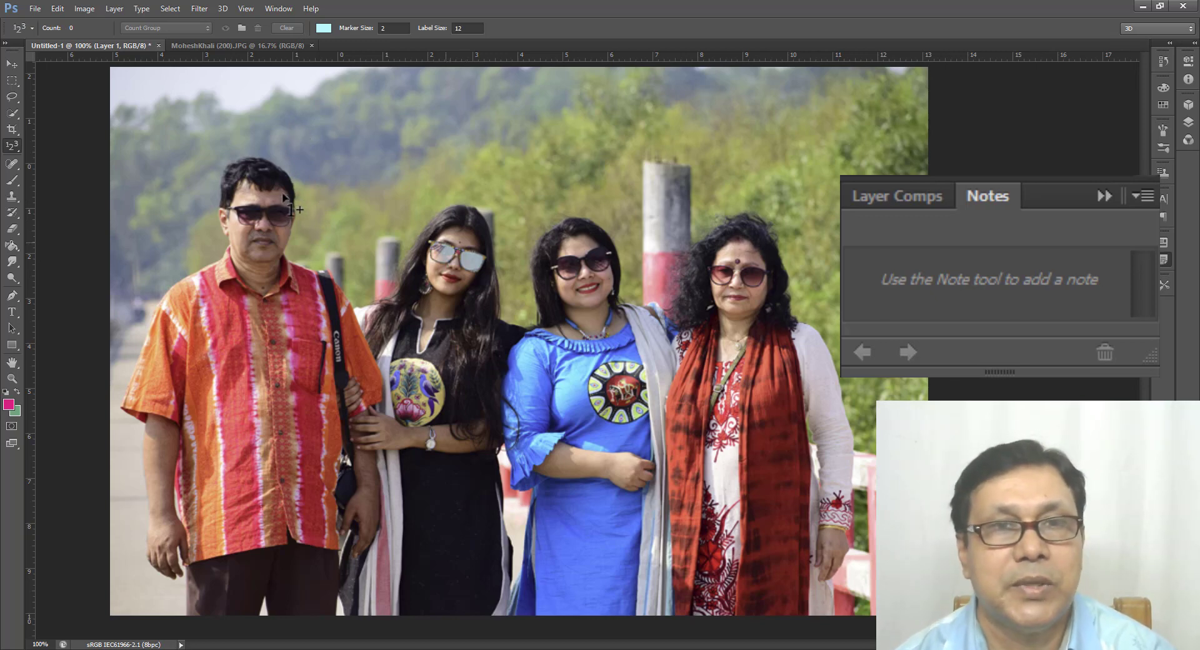
click(233, 302)
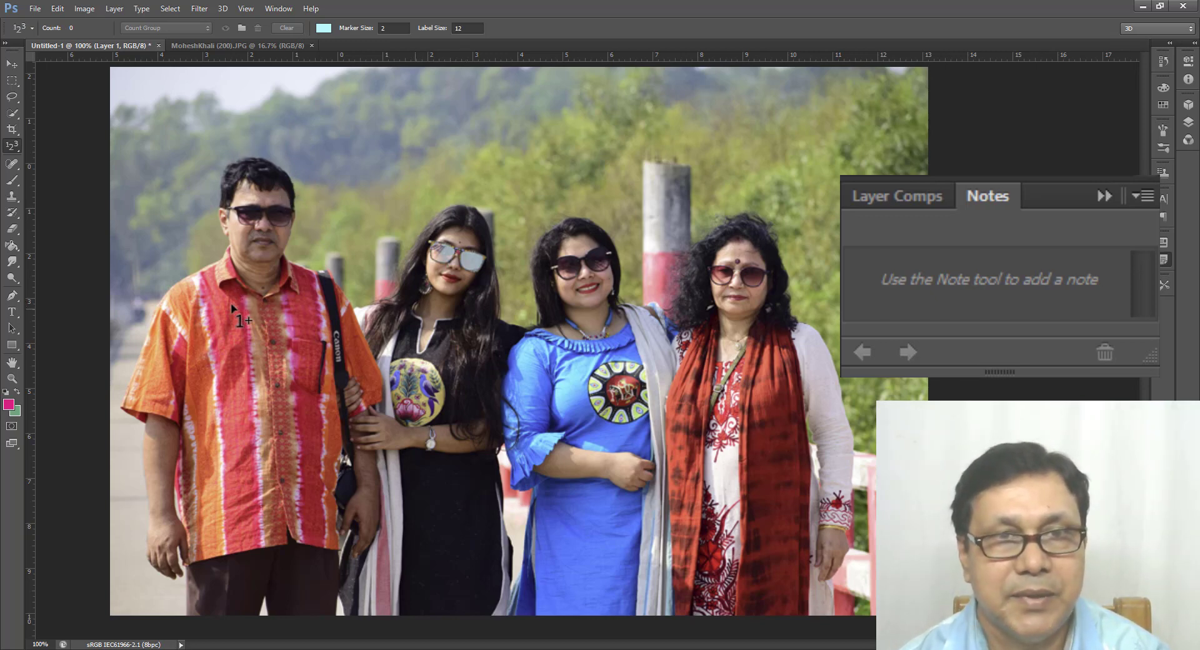
click(411, 328)
click(584, 516)
click(793, 566)
Step: Move count marker 2 down to the lower part of the black dress and marker 1 down to the hem of the man's shirt
drag(411, 327, 443, 527)
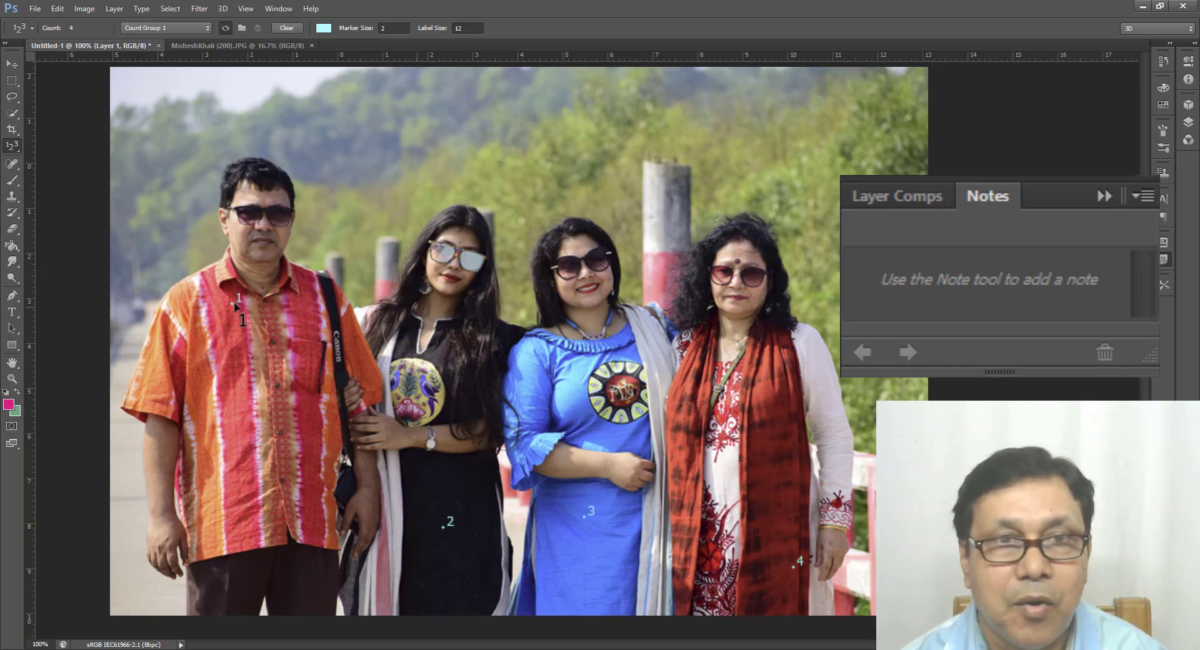
drag(241, 530, 241, 573)
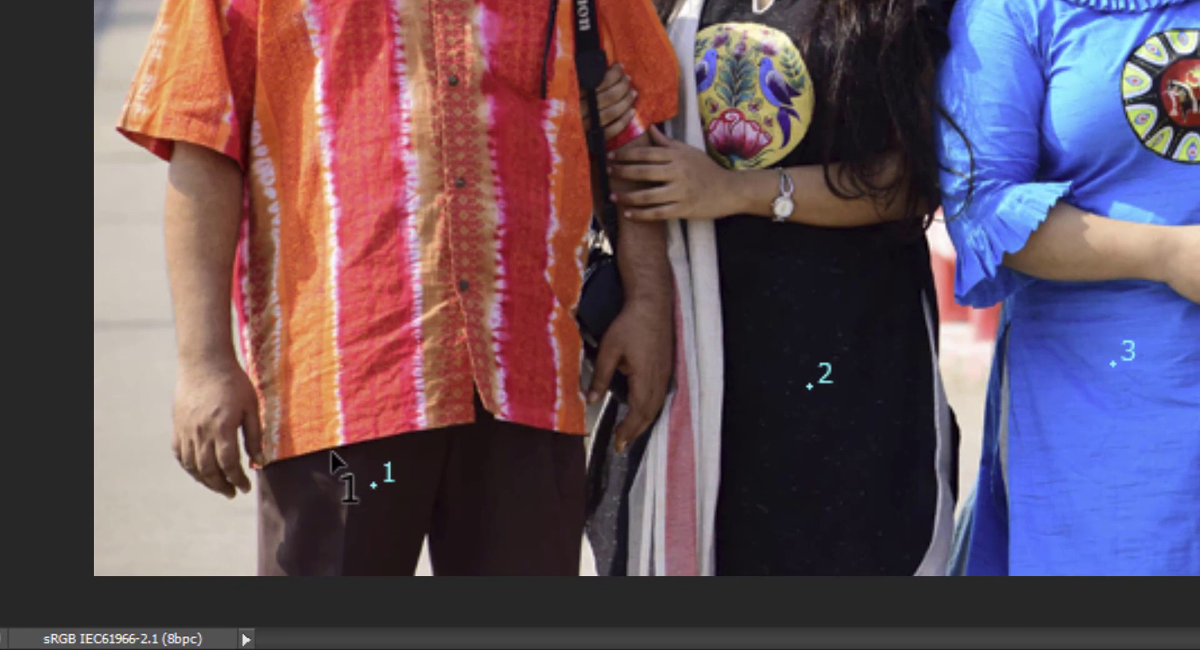
drag(375, 487, 331, 457)
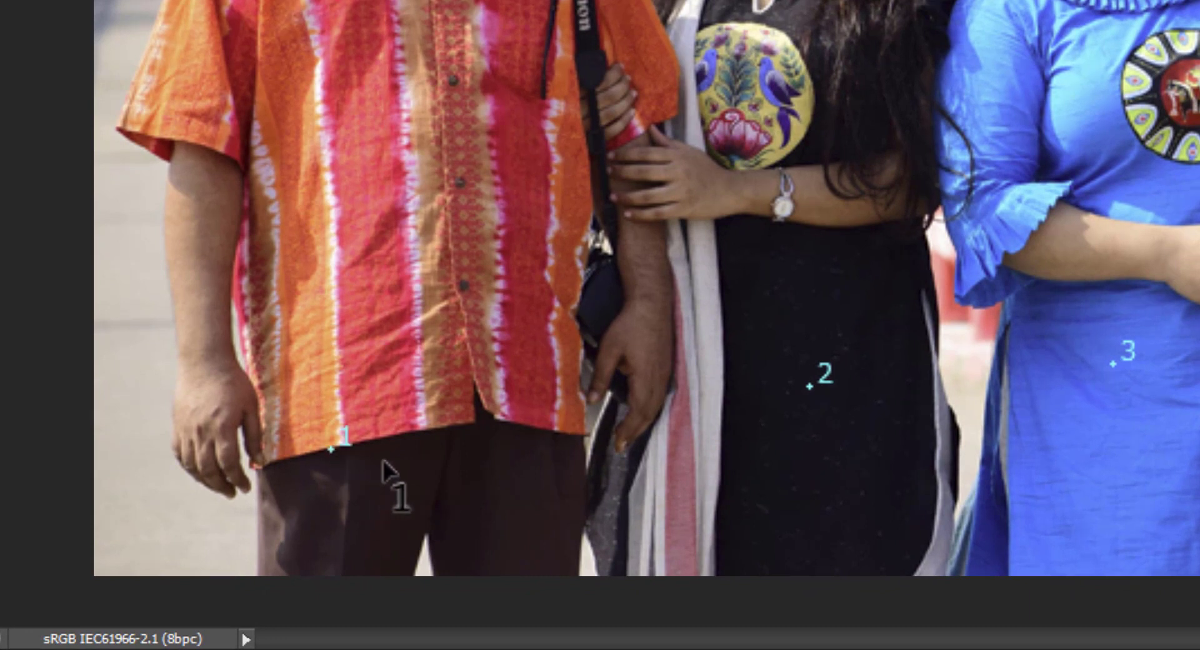
Step: Add a fifth count marker on the black dress and move it below marker 2
click(424, 481)
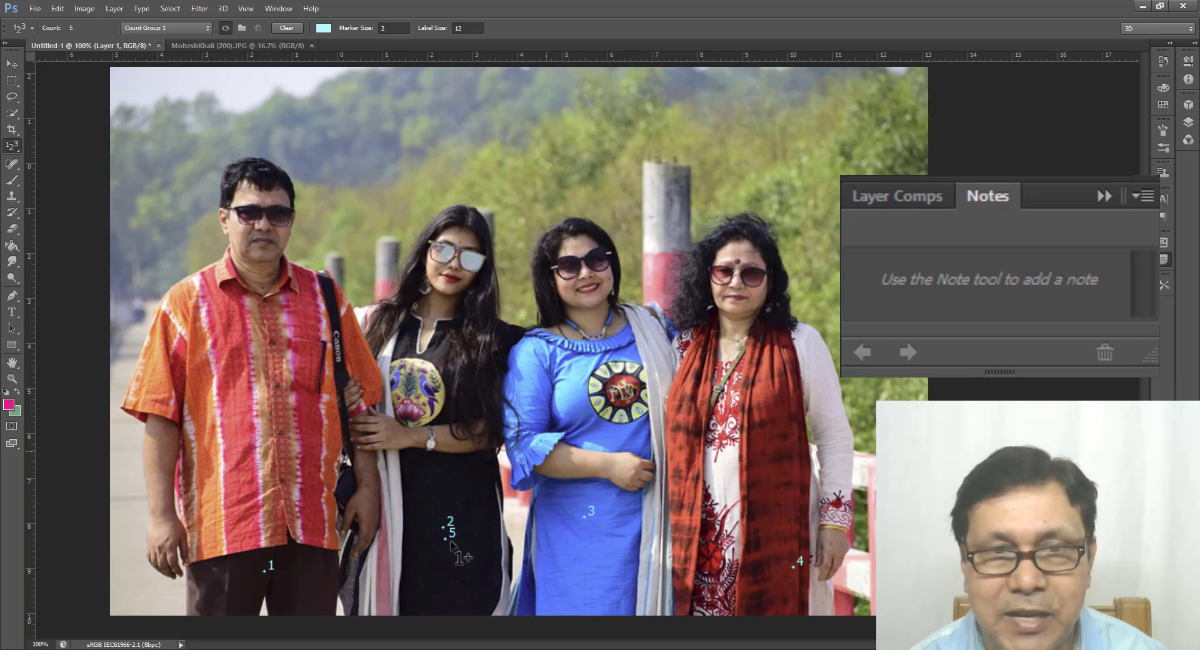
drag(453, 569, 453, 573)
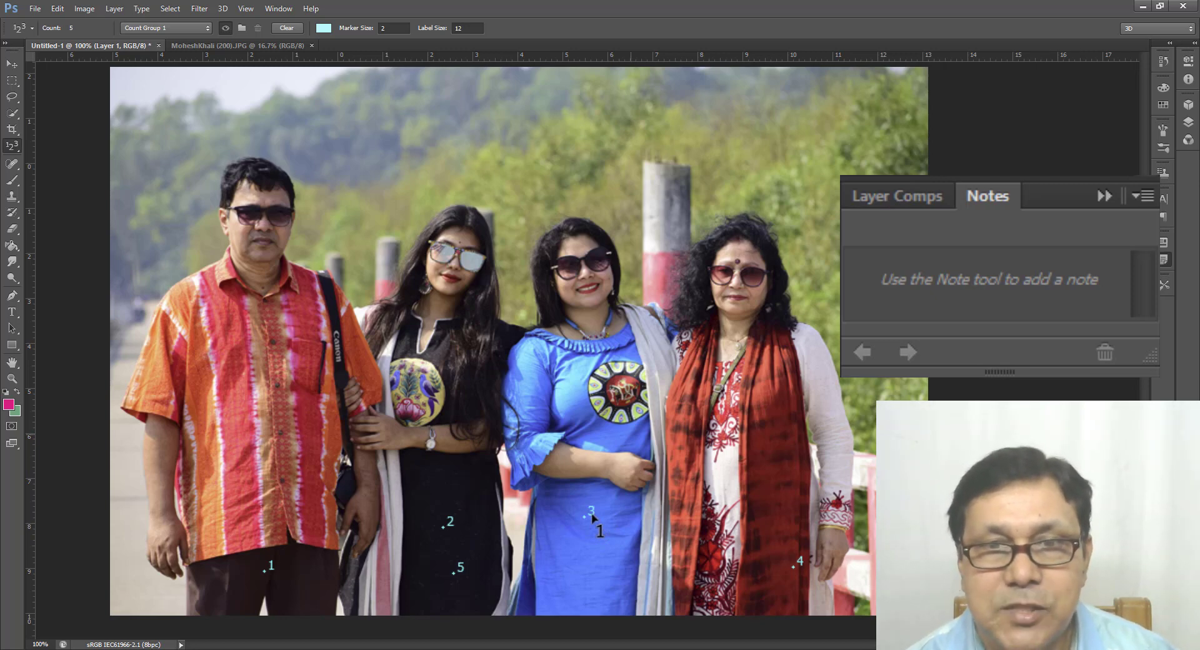
Step: Change the colour of the count group to red
click(323, 29)
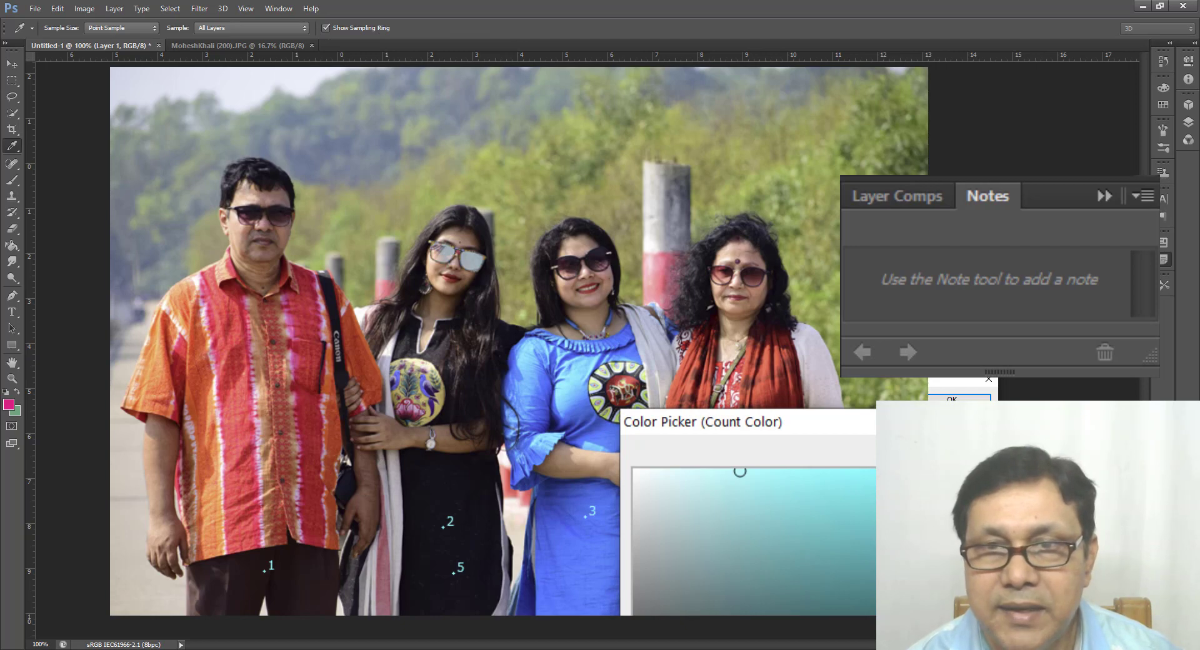
click(823, 409)
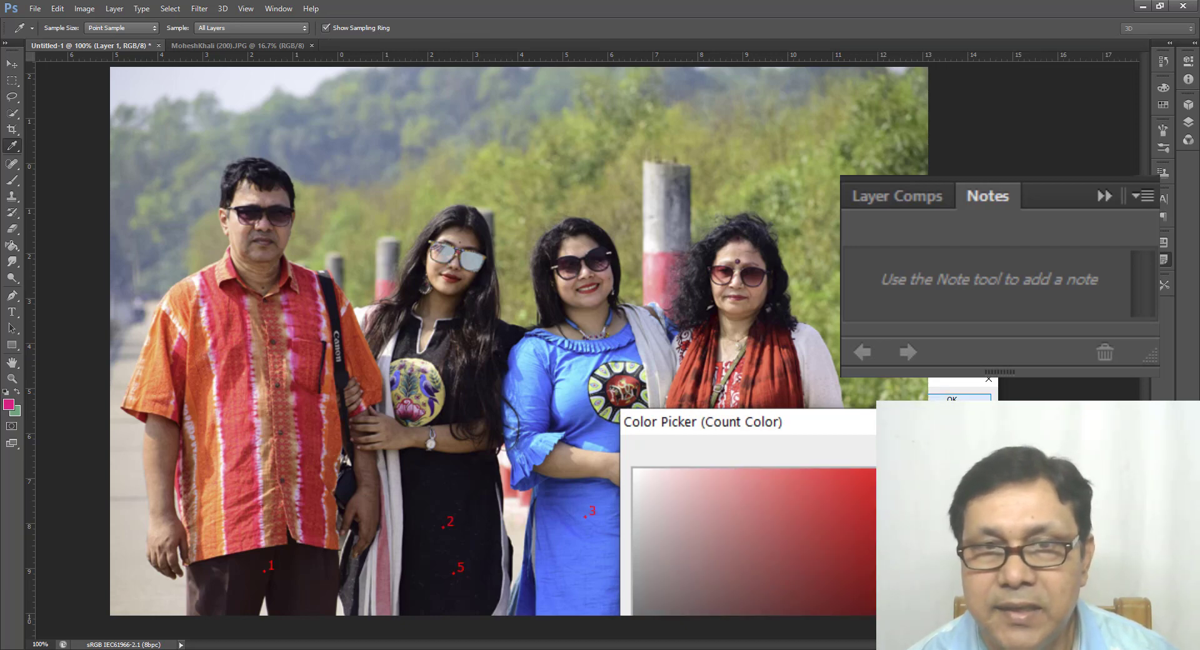
click(951, 398)
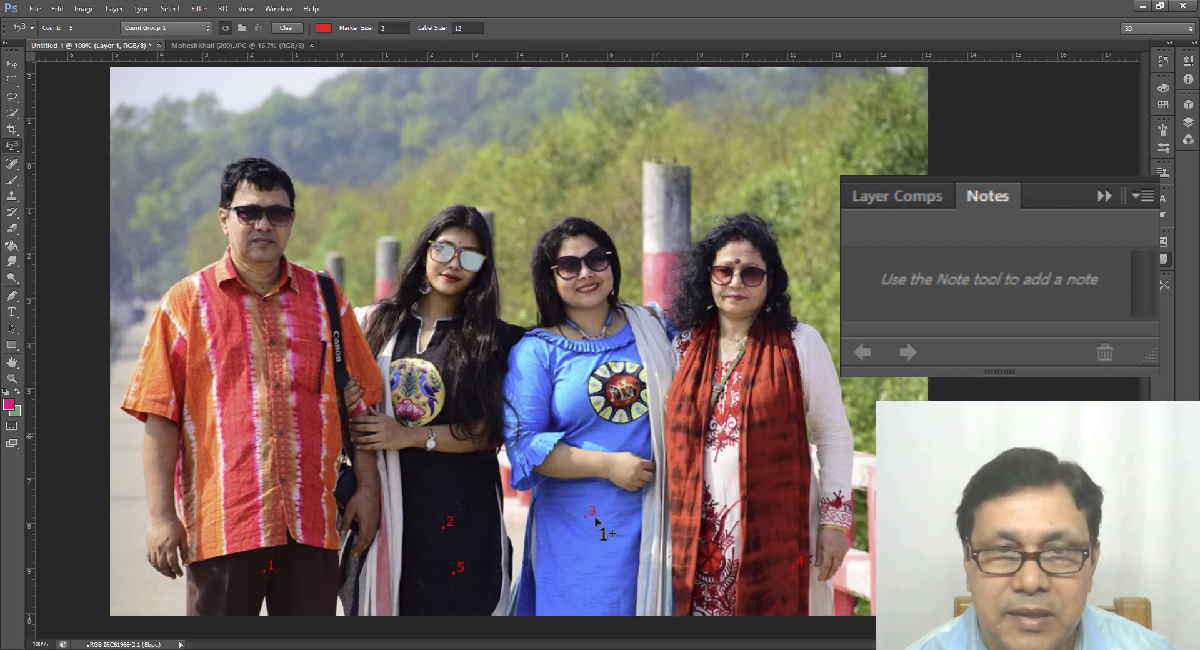
Step: Change the colour of the count group to near-white
click(324, 28)
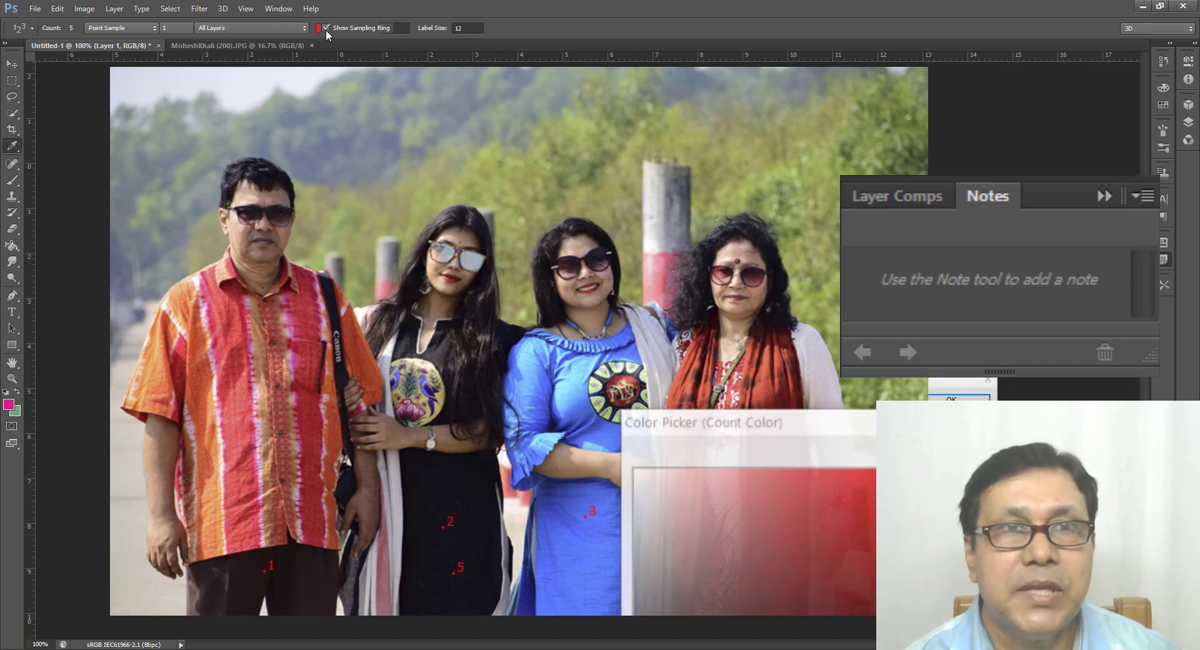
drag(647, 479, 638, 476)
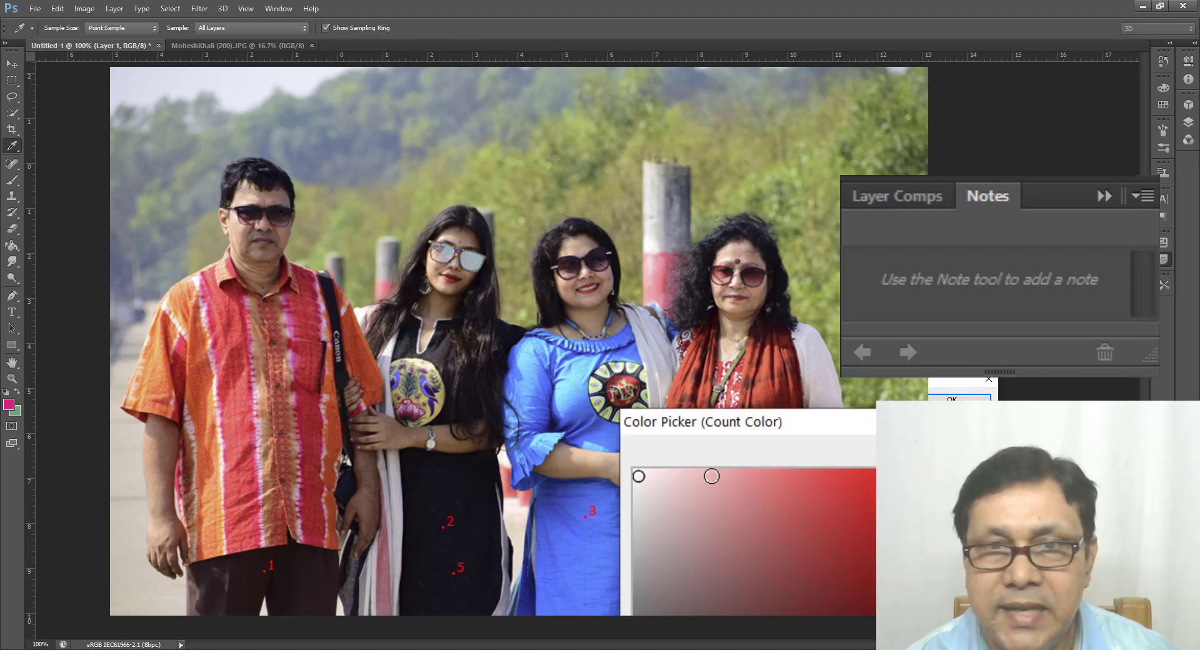
click(951, 400)
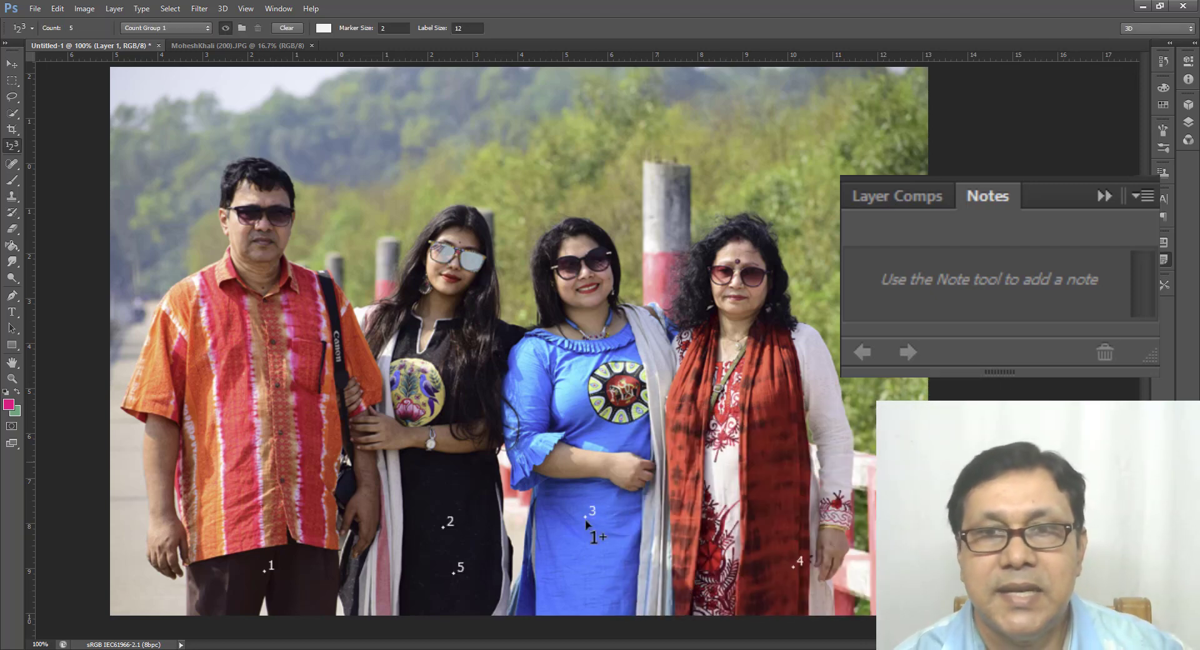
Step: Set the count marker size to 8 and move marker 1 onto the man's shirt and back down onto his trousers
click(396, 29)
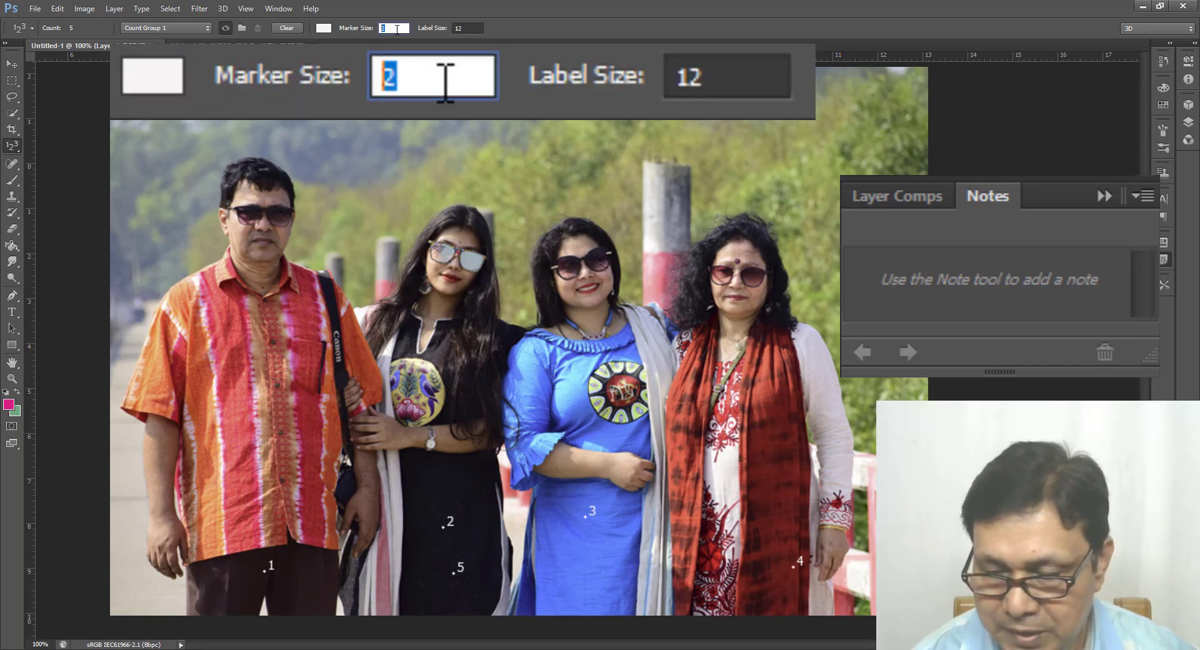
text(8)
key(Return)
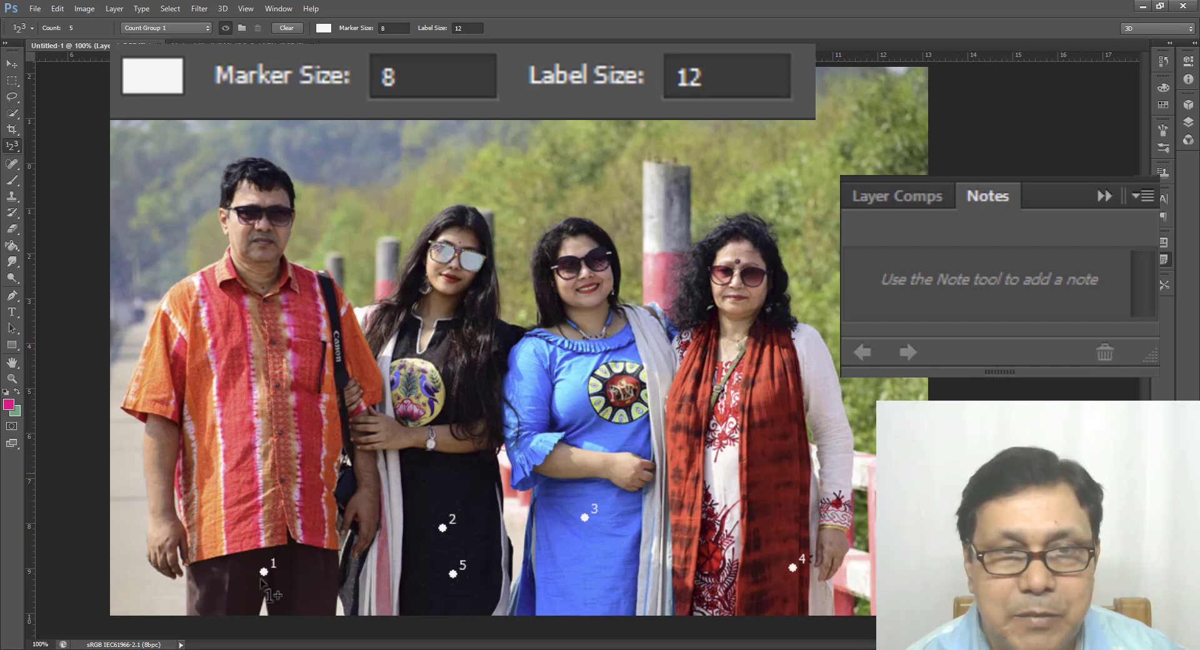
drag(263, 570, 224, 525)
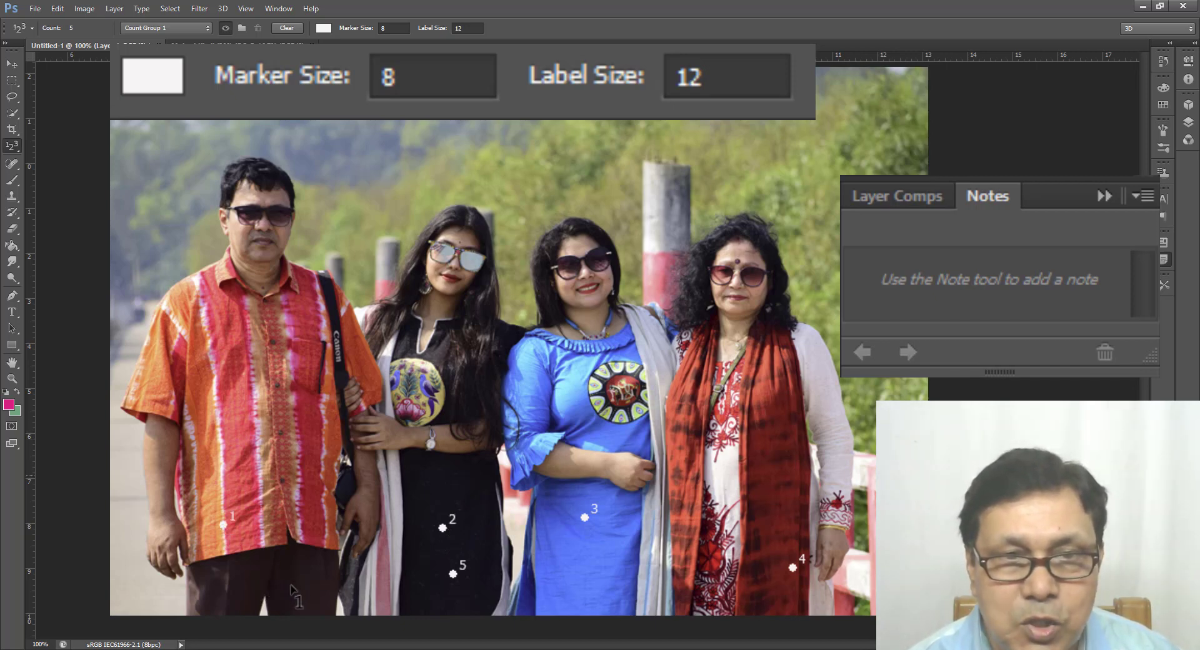
drag(223, 524, 300, 594)
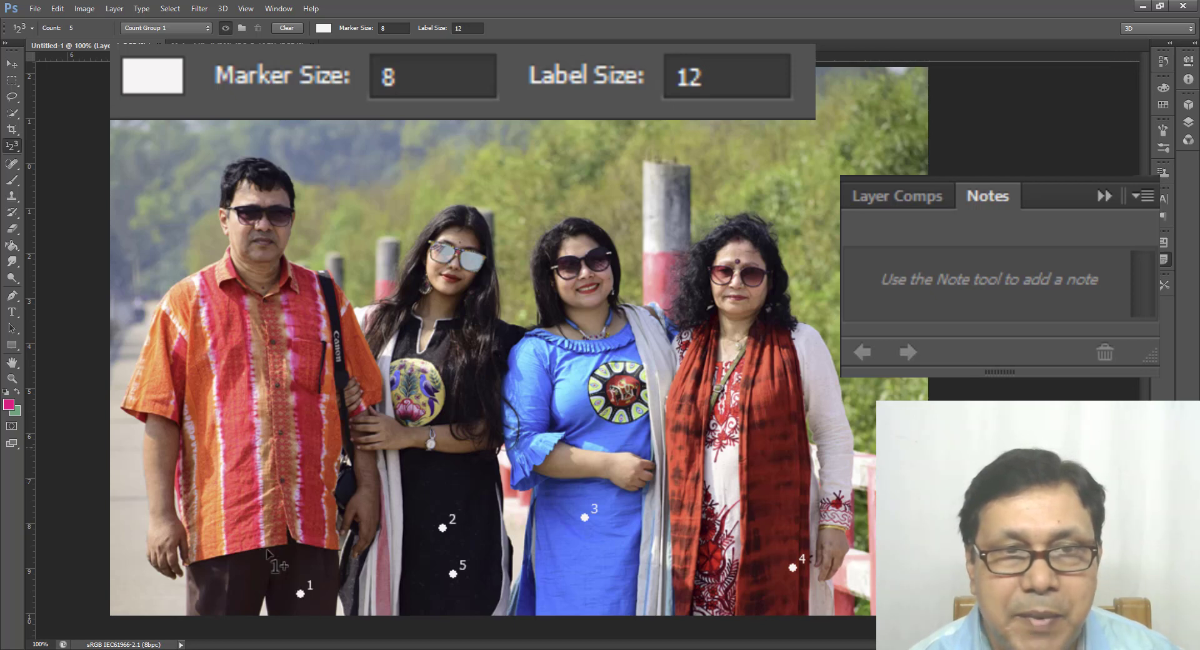
Step: Raise the count marker size to its maximum of 10
click(383, 29)
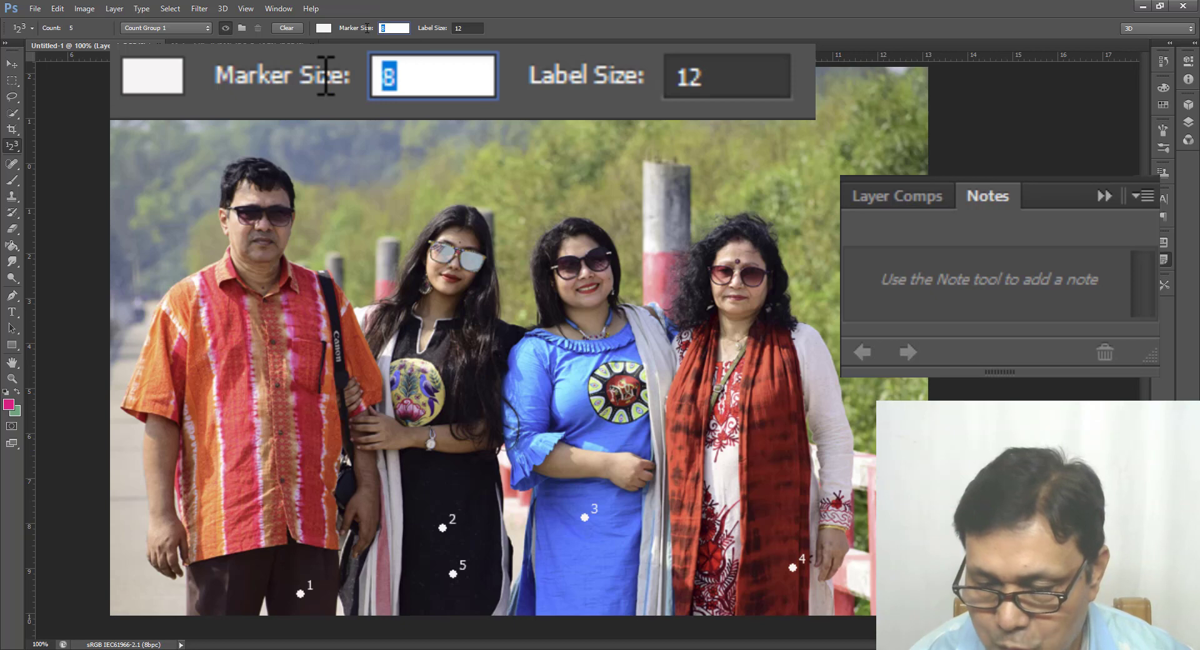
key(Up)
key(Up)
key(Up)
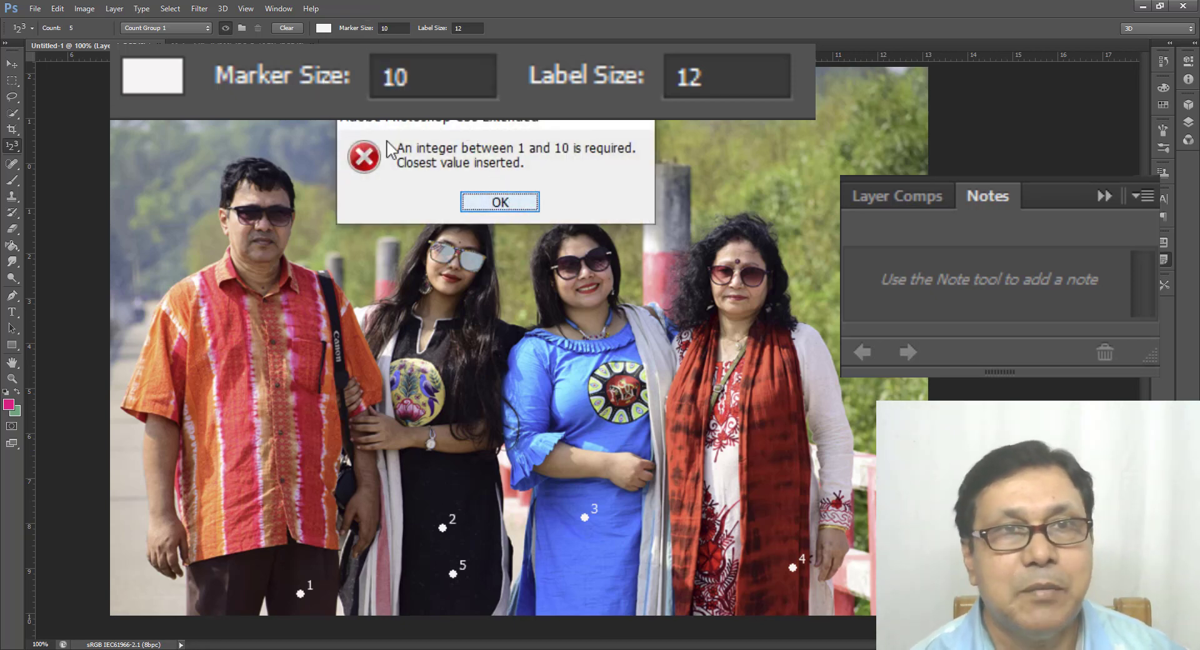
key(Return)
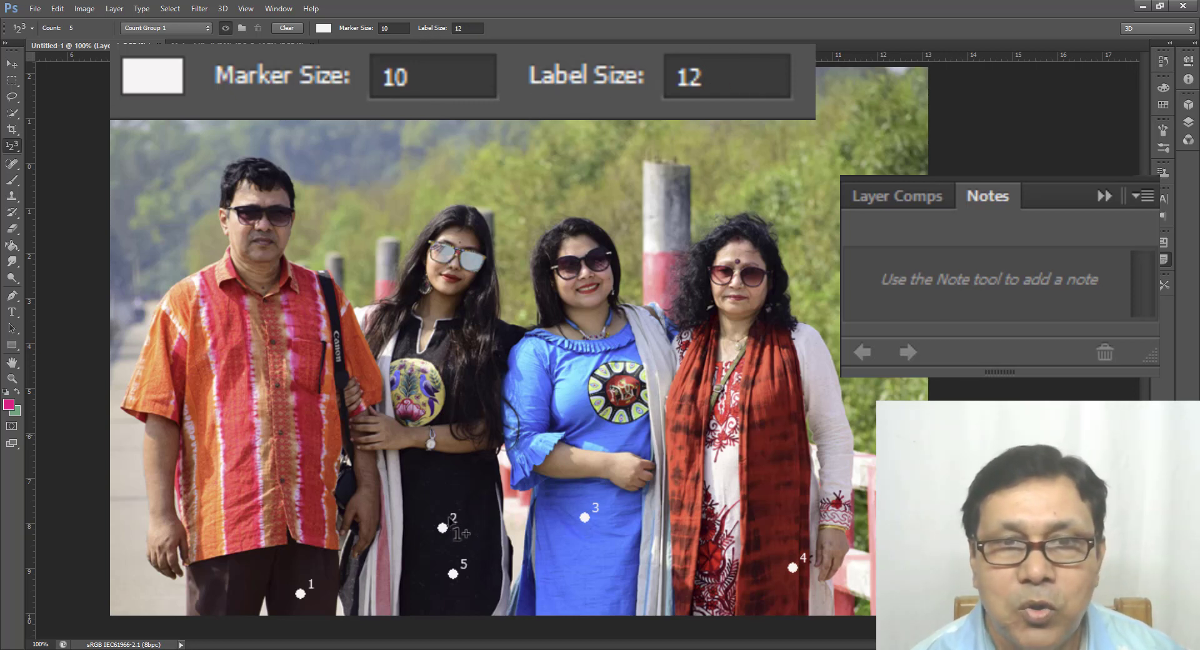
Step: Set the count label size to 20
click(484, 27)
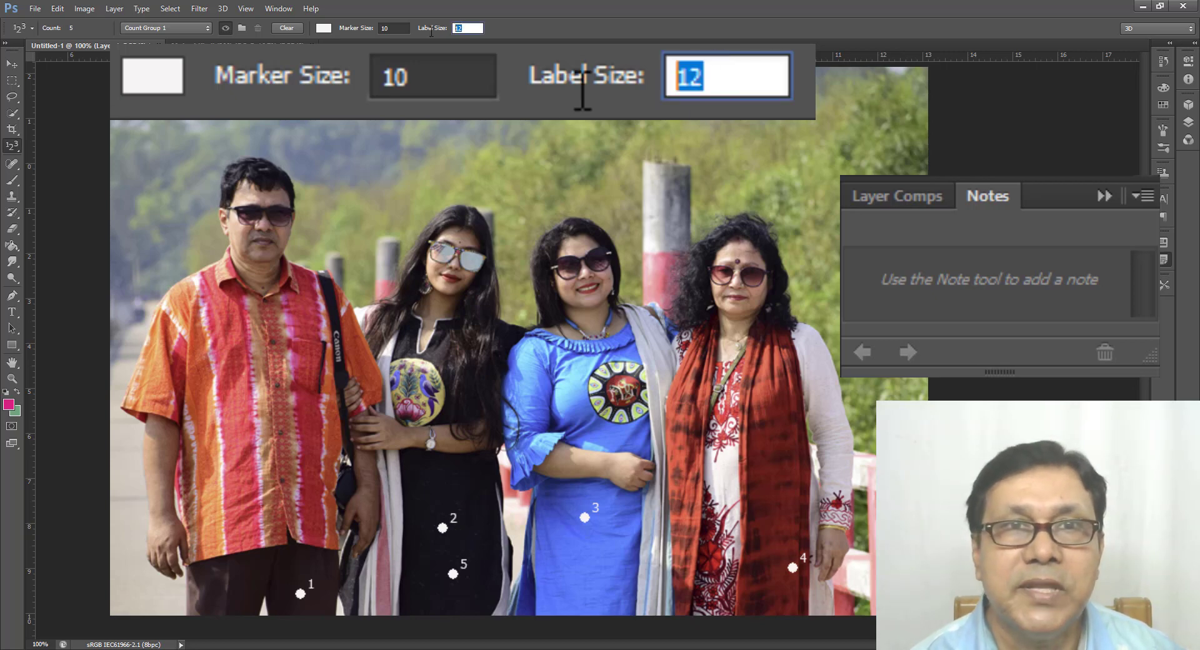
text(20)
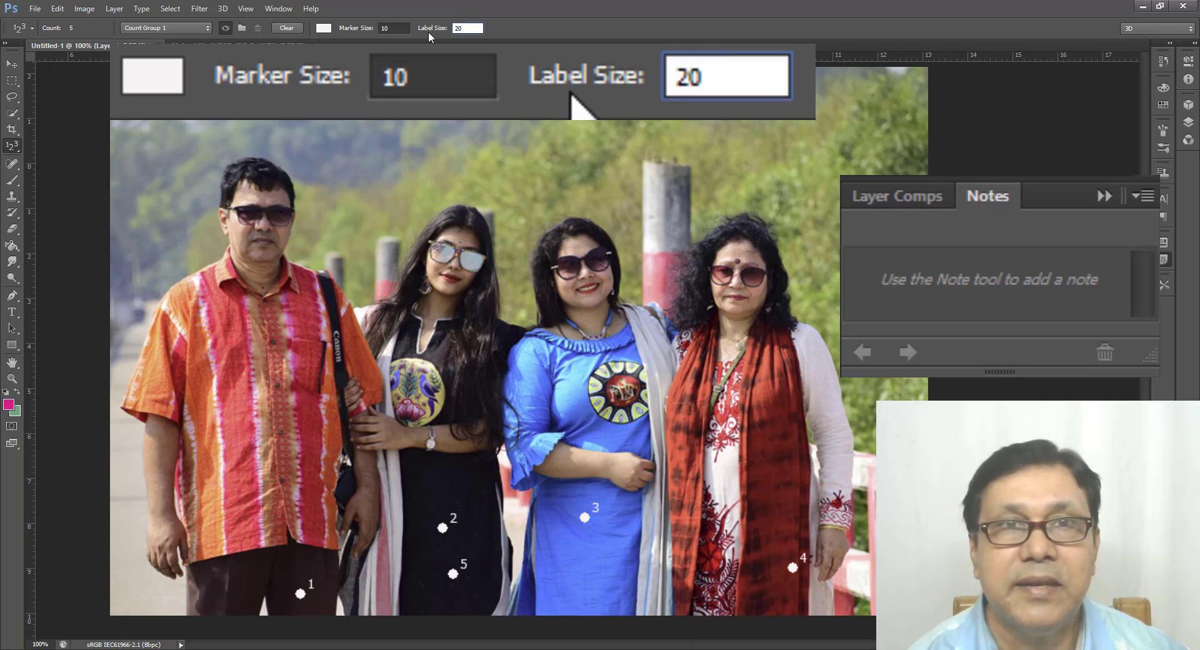
key(Return)
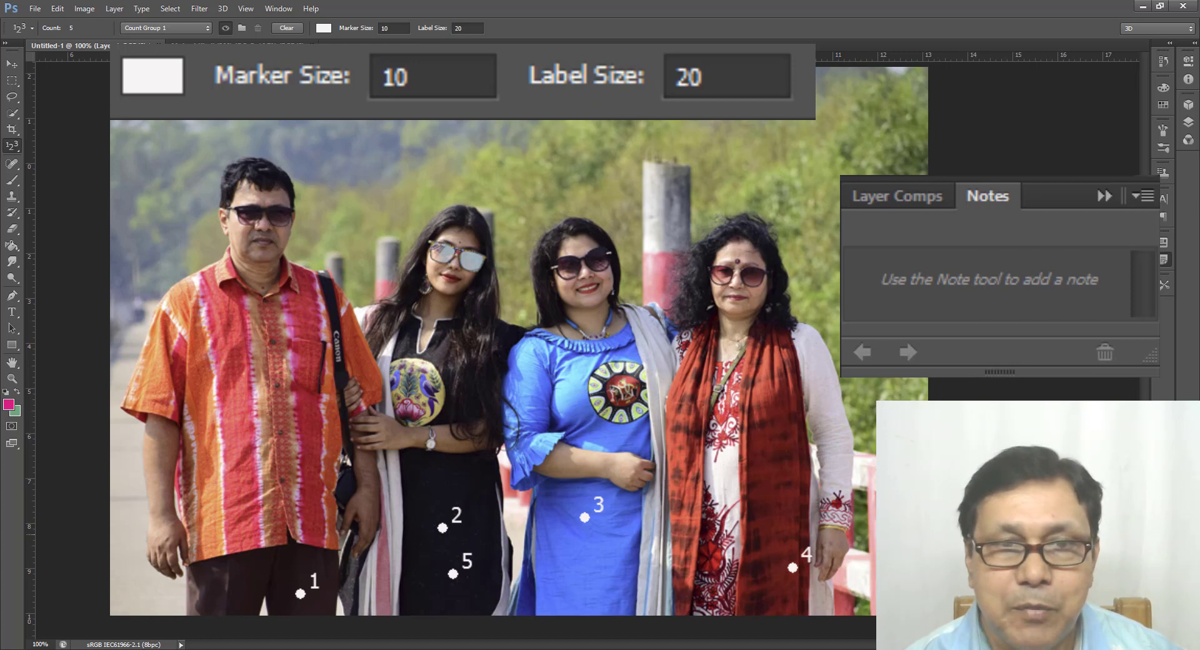
Step: Reposition marker 4 on the red scarf, marker 1 on the man's trousers and marker 2 lower on the black dress
drag(791, 566, 773, 564)
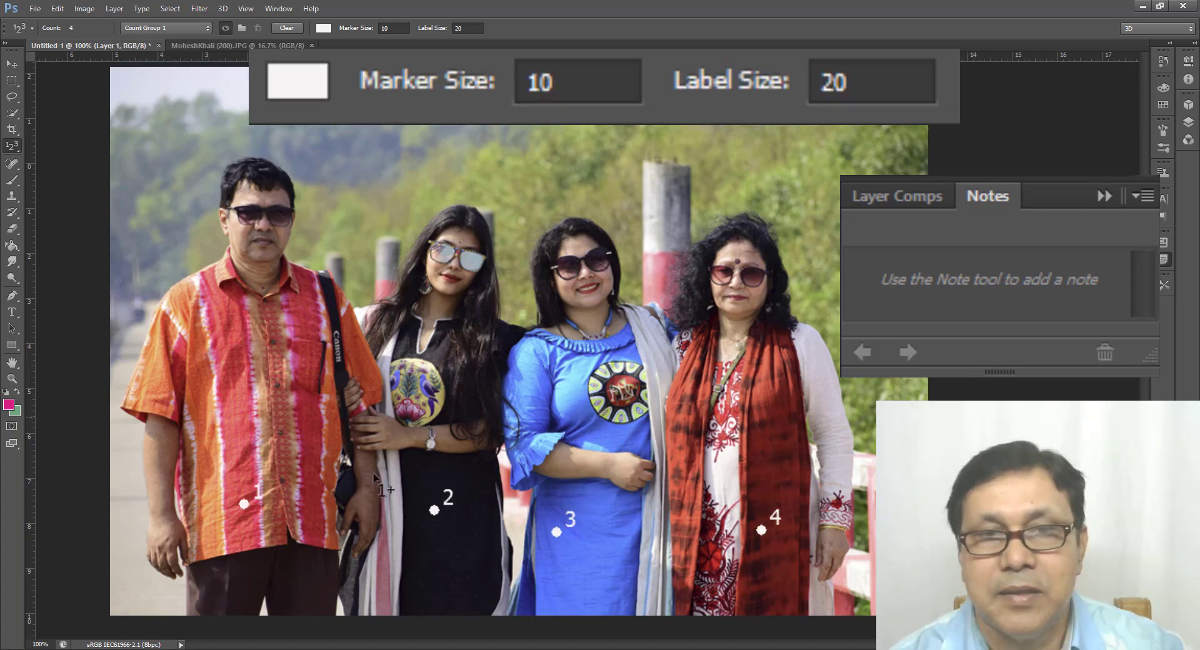
drag(249, 578, 245, 585)
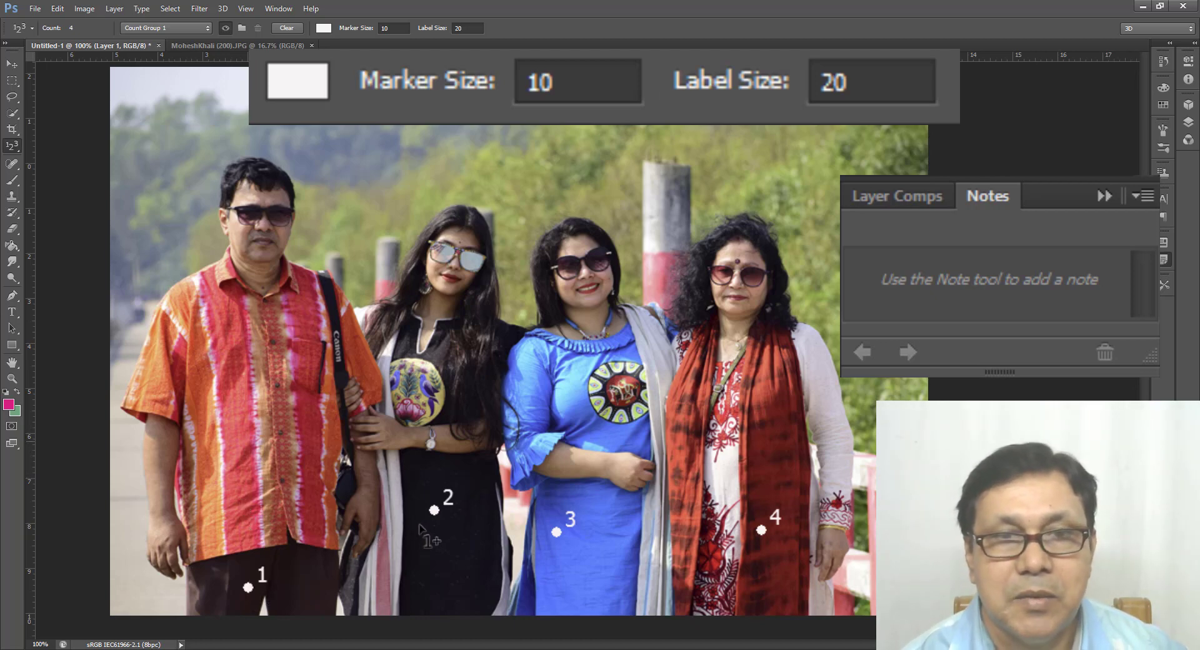
drag(434, 510, 433, 539)
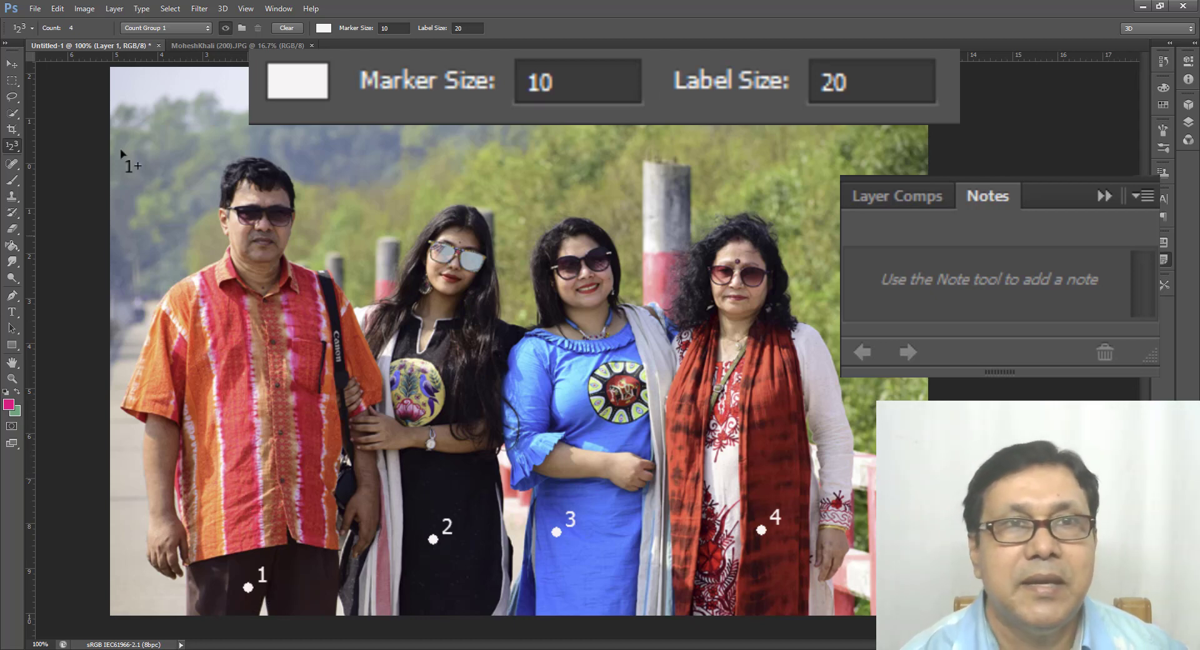
Step: Clear all count markers and place four new ones on the red scarf, blue dress, black dress and man's trousers, in that order
click(289, 28)
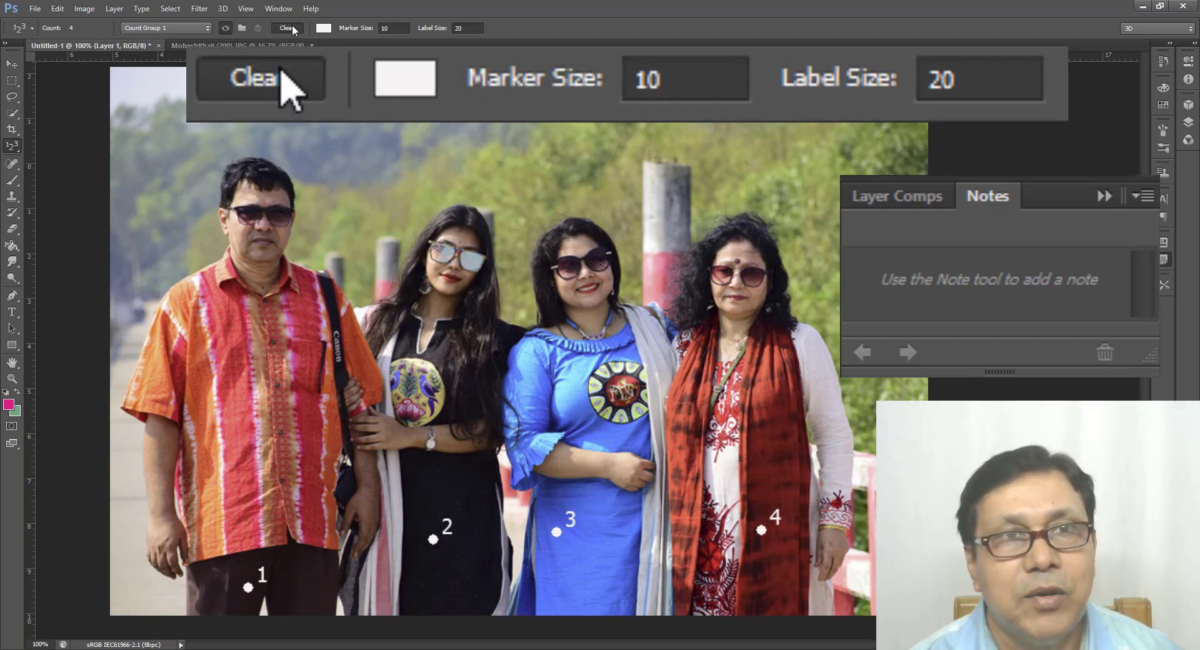
click(787, 515)
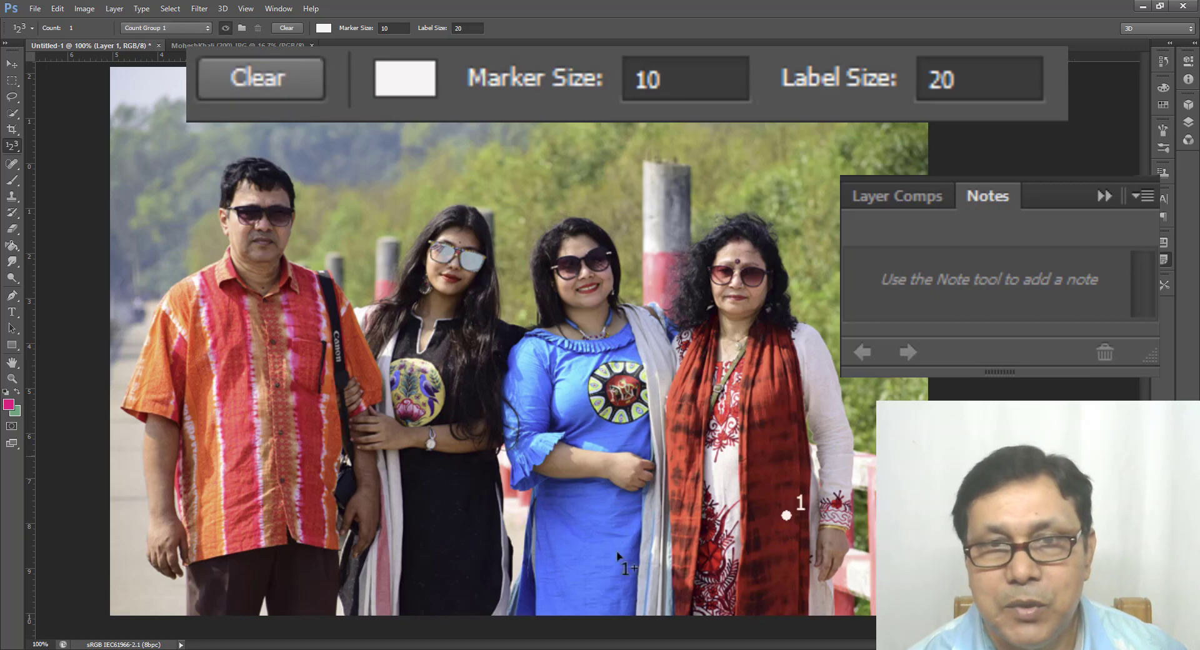
click(595, 548)
click(449, 538)
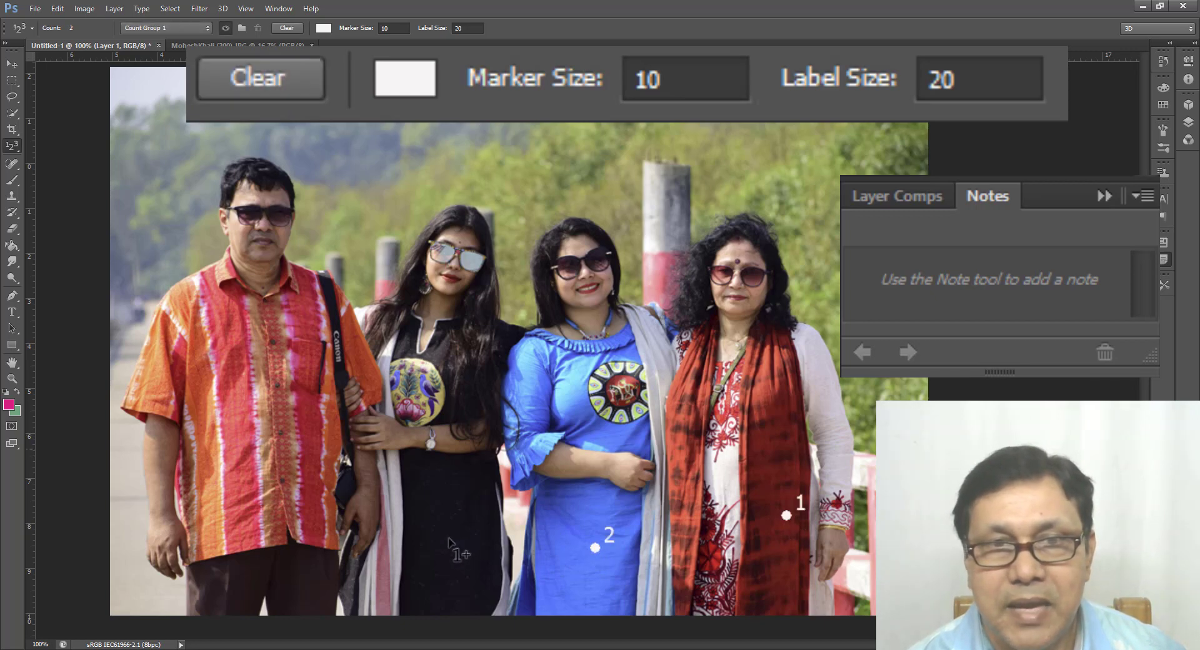
click(263, 559)
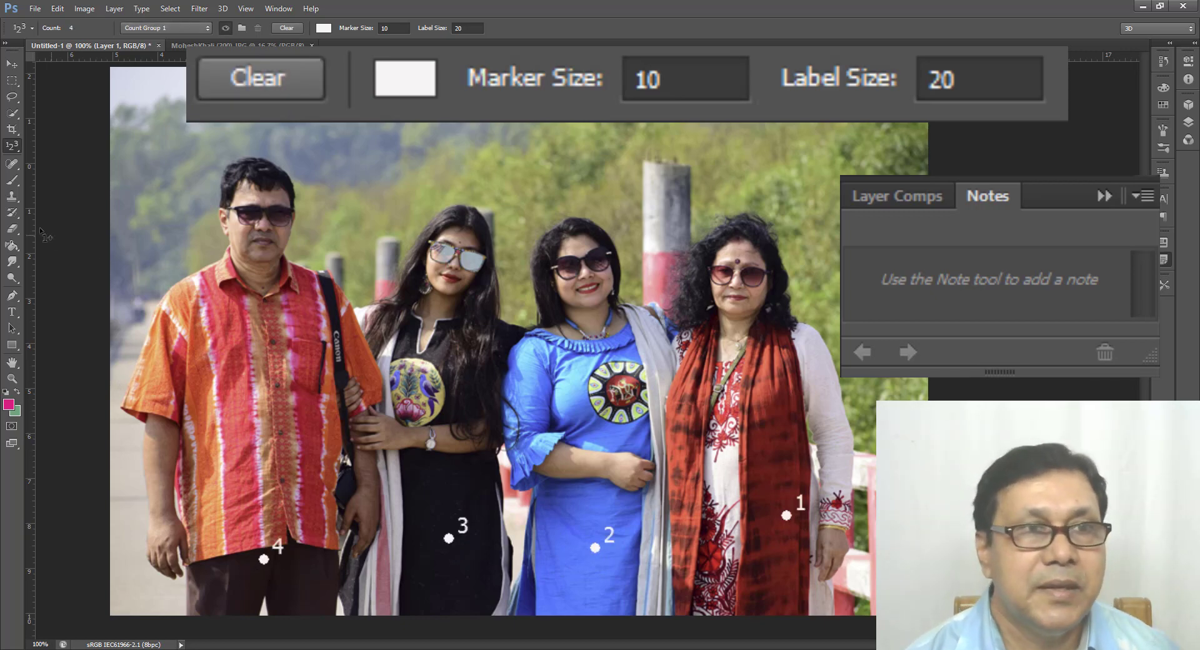
Step: Switch to the Note tool and back to the Count tool, and clear all count markers from the photo
right_click(9, 147)
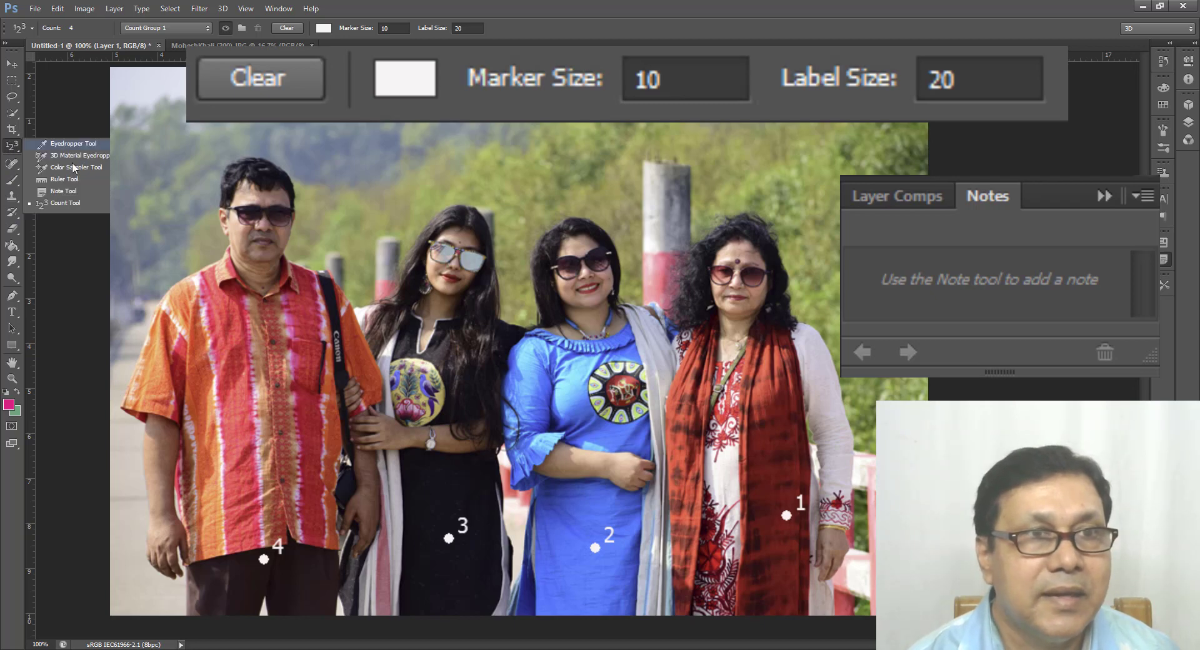
click(101, 195)
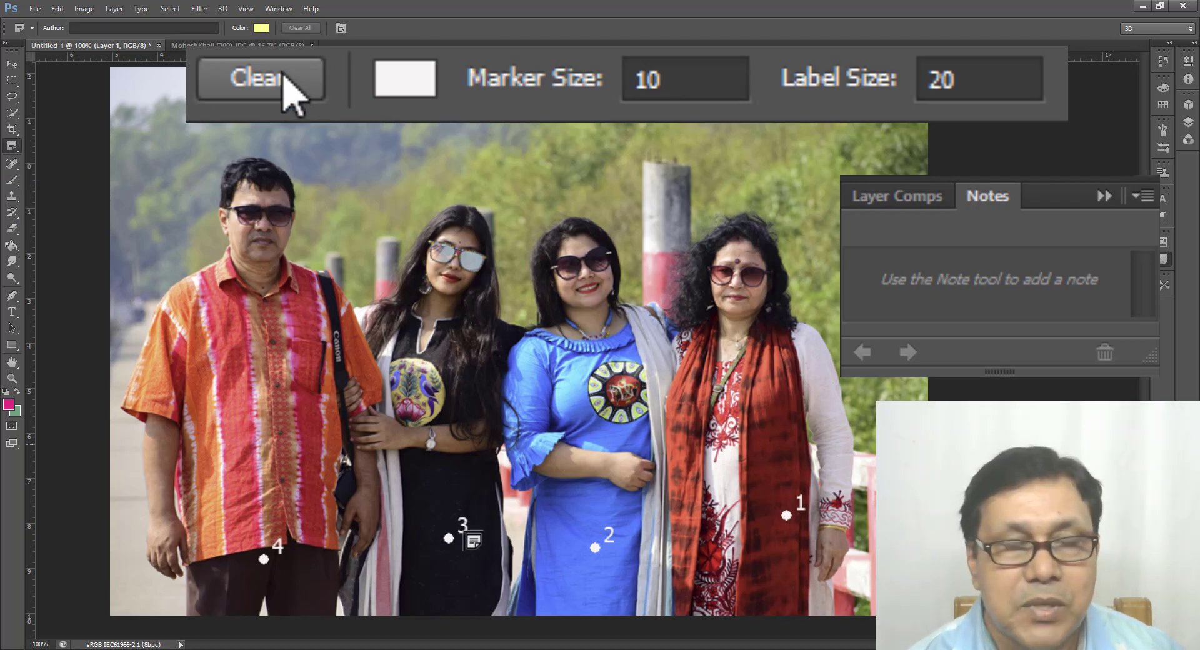
right_click(21, 149)
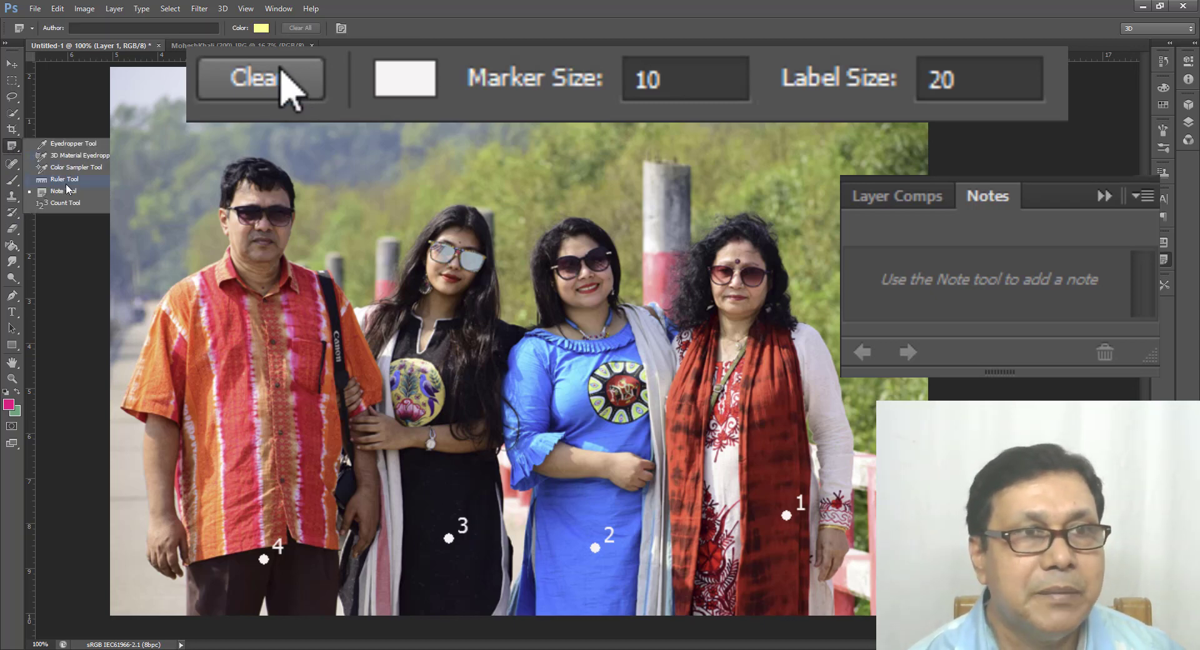
click(76, 208)
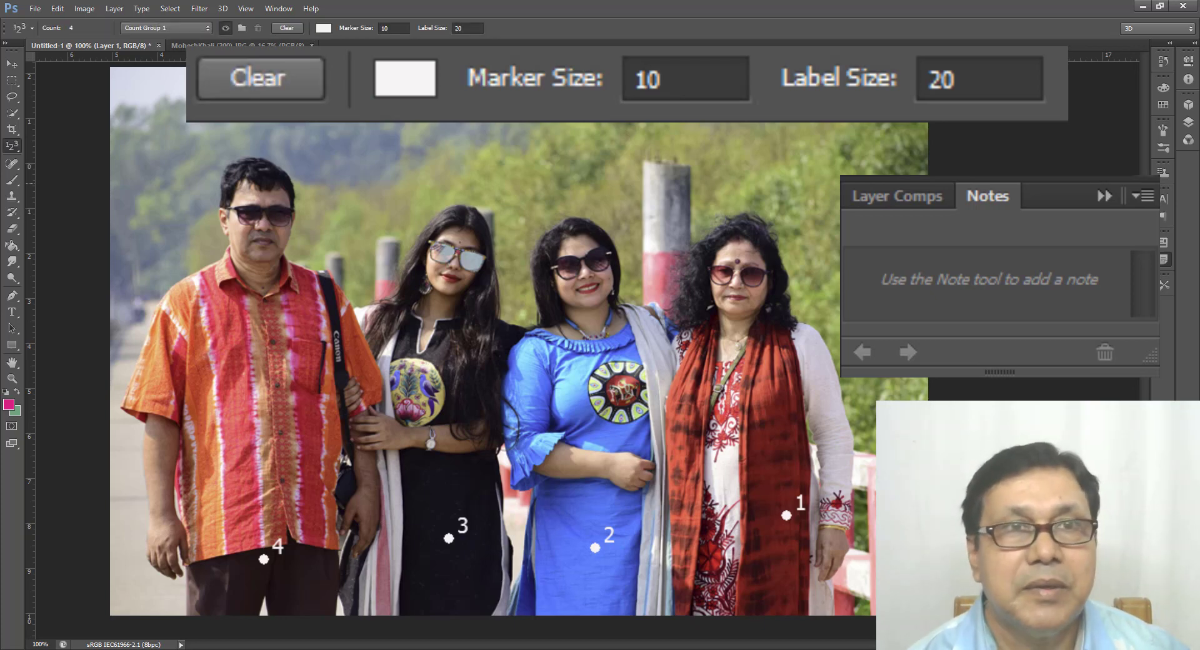
click(294, 30)
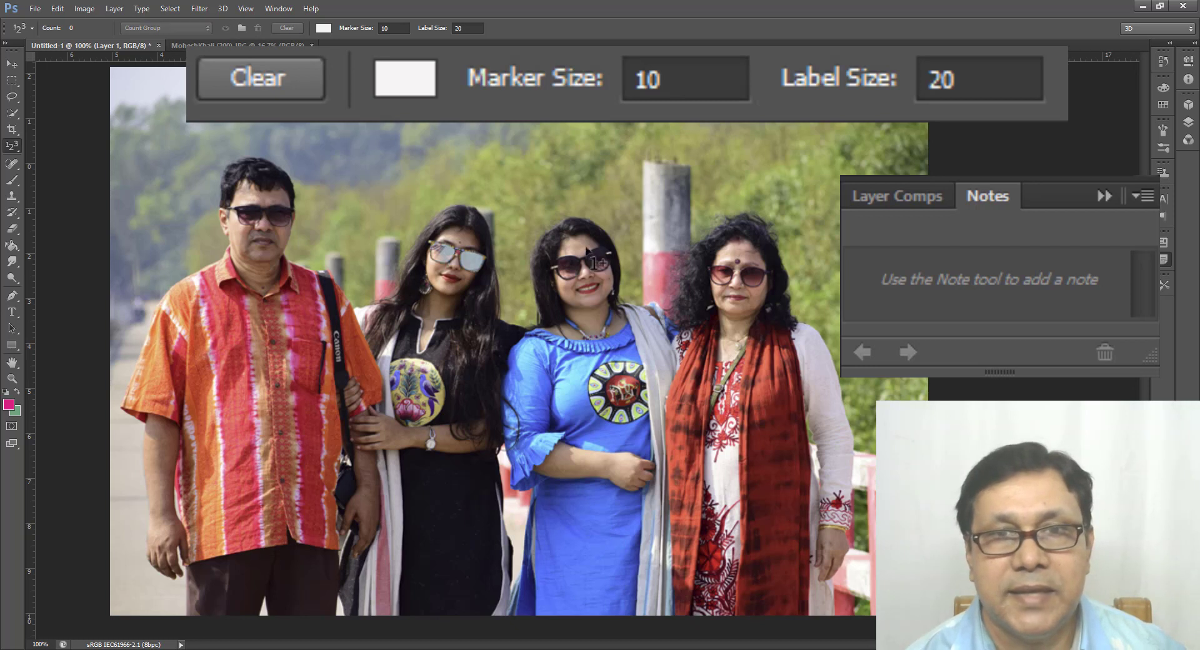